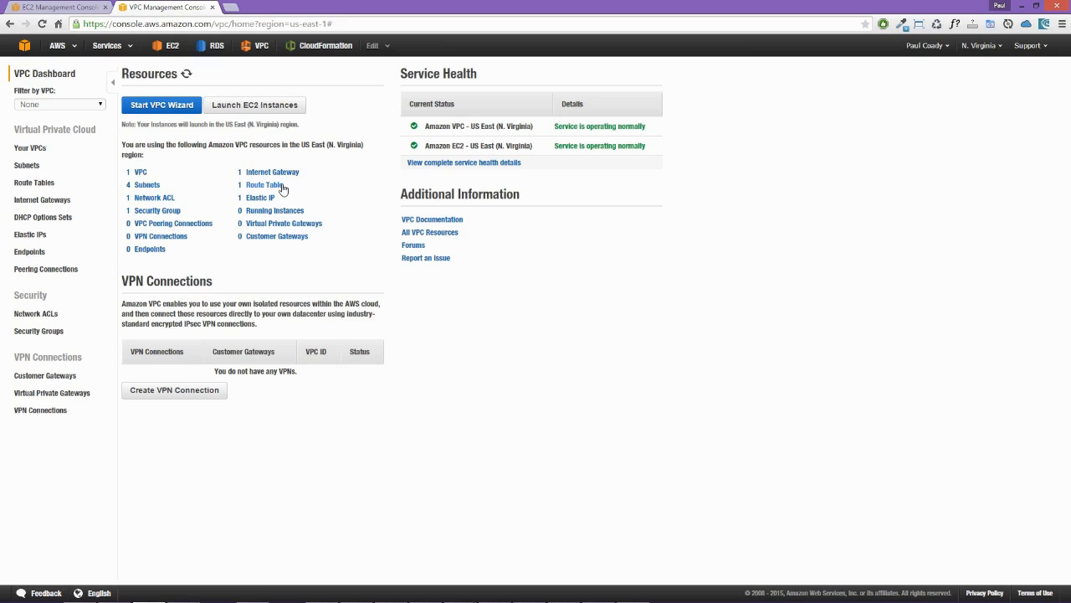
Step: Review the default VPC's details, along with its subnets, route table and internet gateway
click(142, 172)
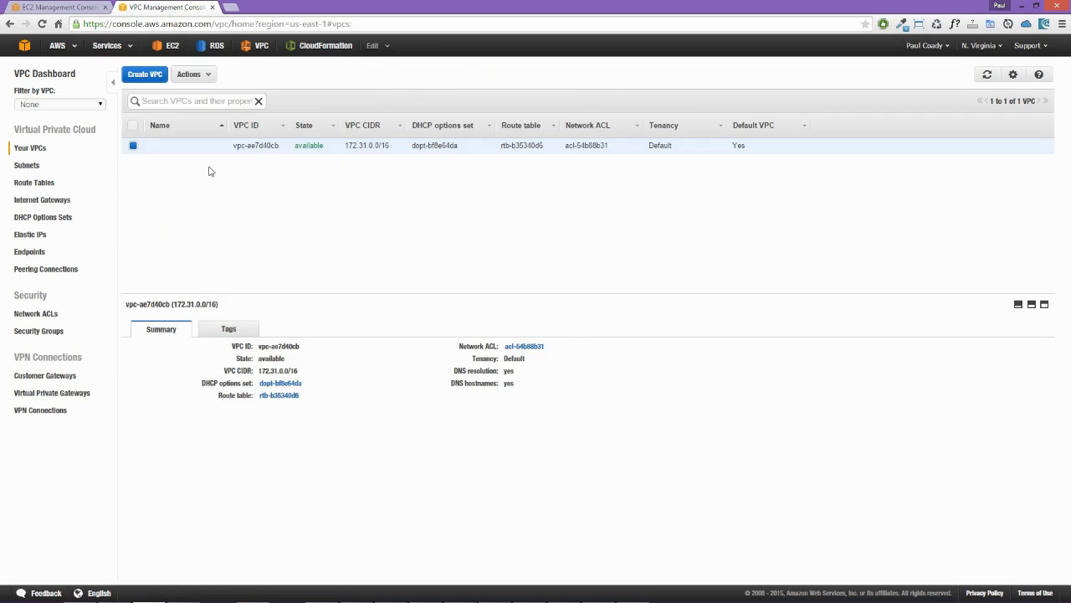
double_click(753, 146)
click(349, 146)
drag(349, 146, 360, 146)
click(188, 184)
click(29, 166)
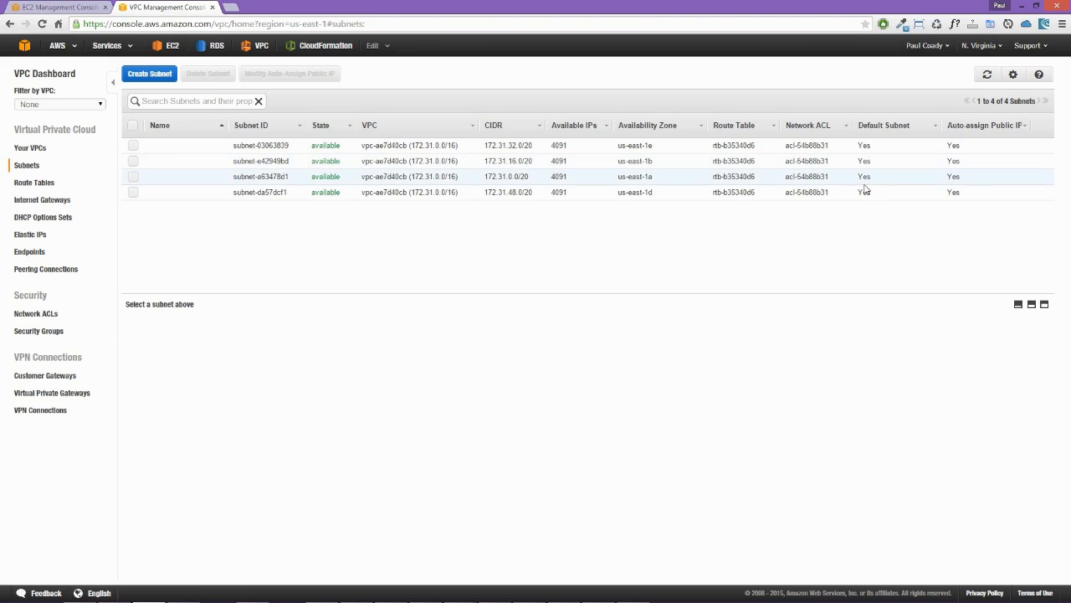
click(46, 183)
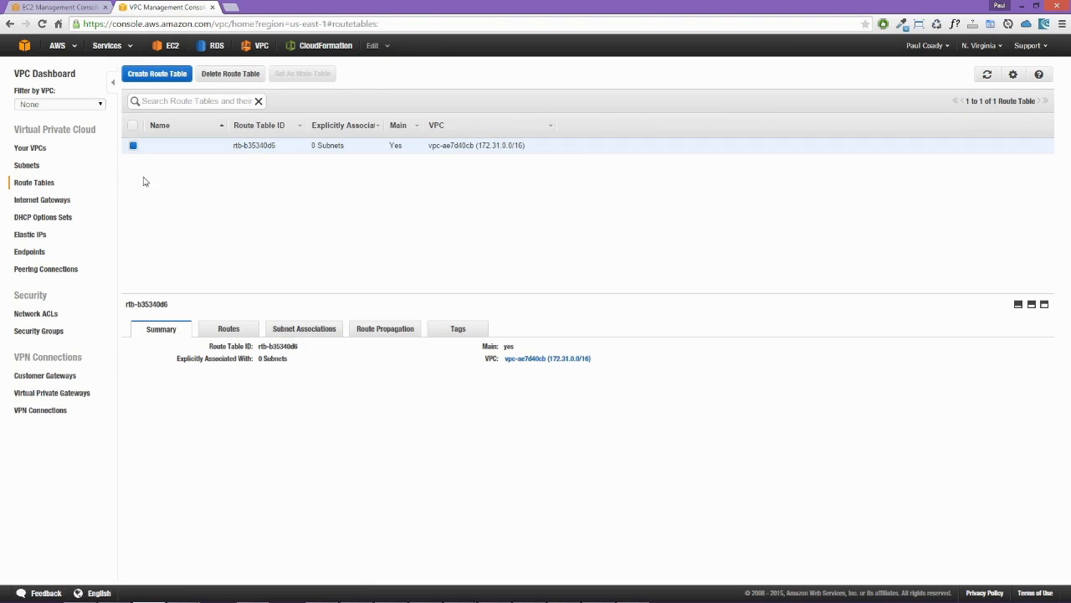
click(49, 199)
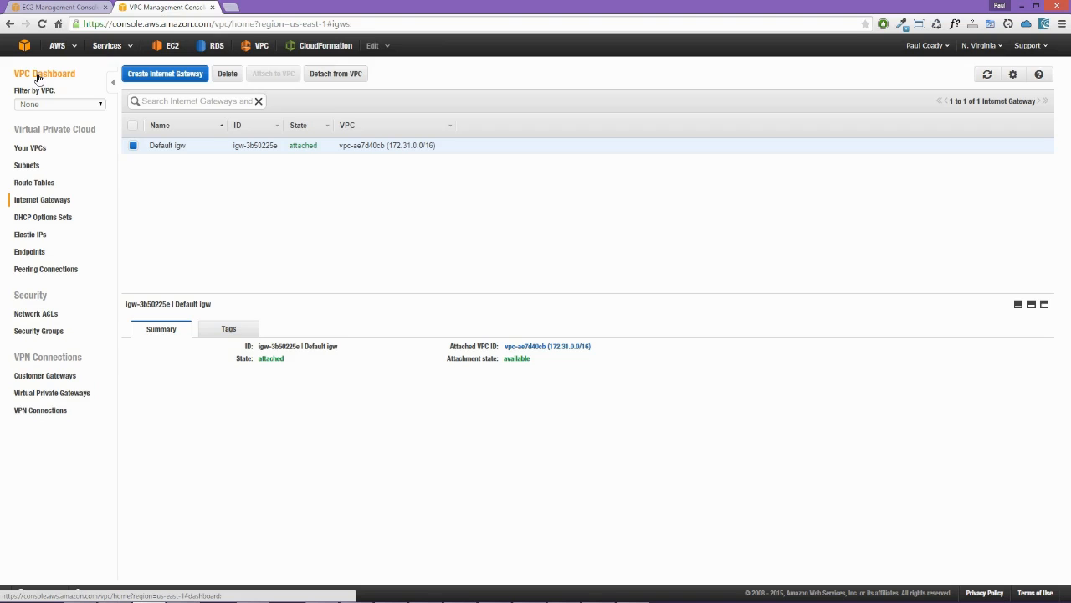
Step: Start the VPC wizard from the dashboard and choose the VPC with Public and Private Subnets configuration
click(37, 78)
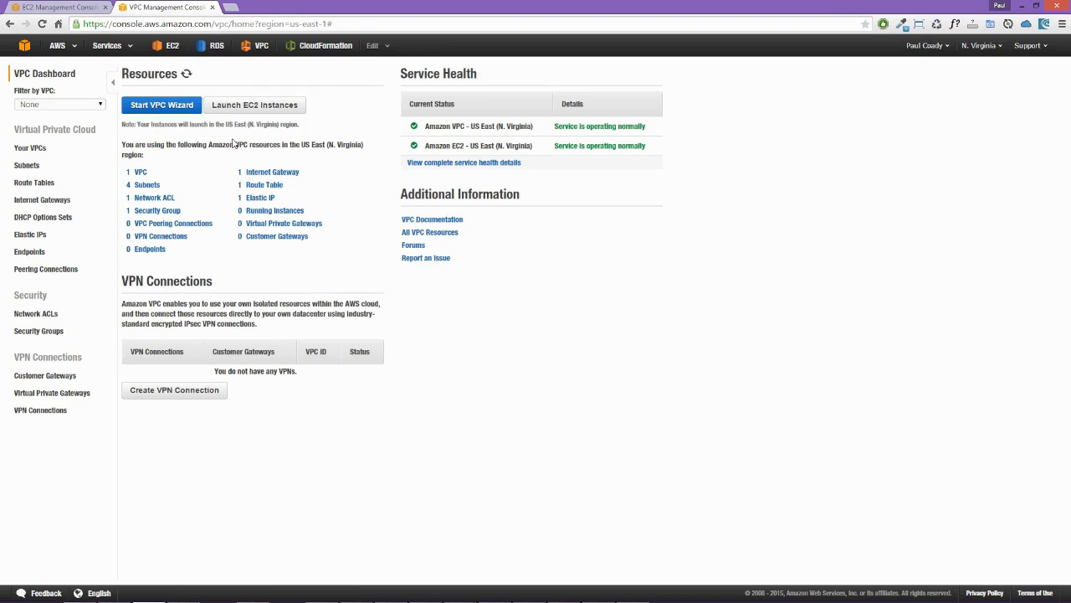
click(167, 107)
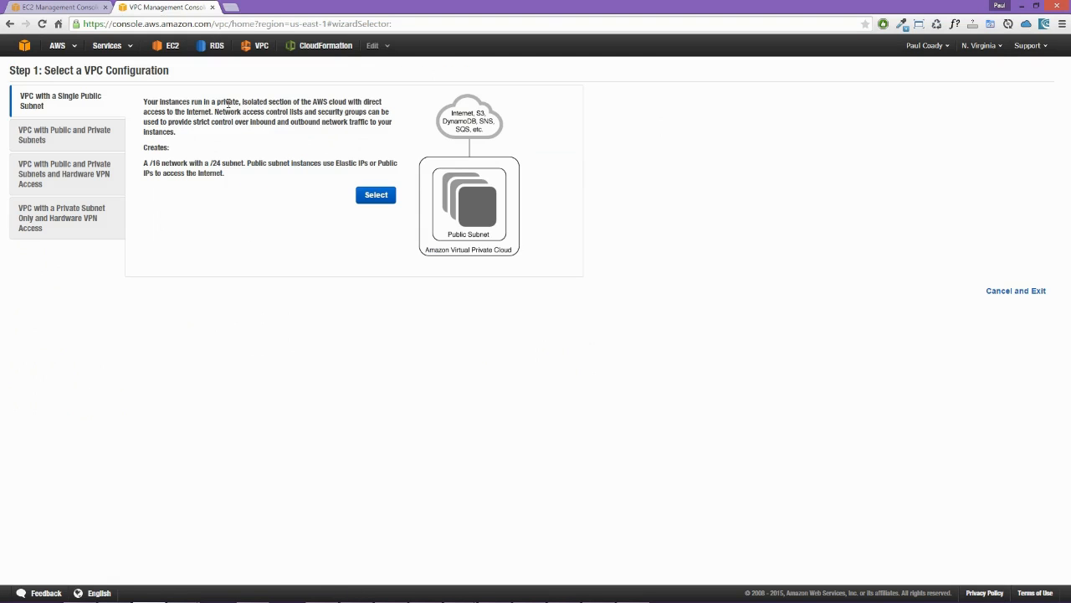
click(1004, 51)
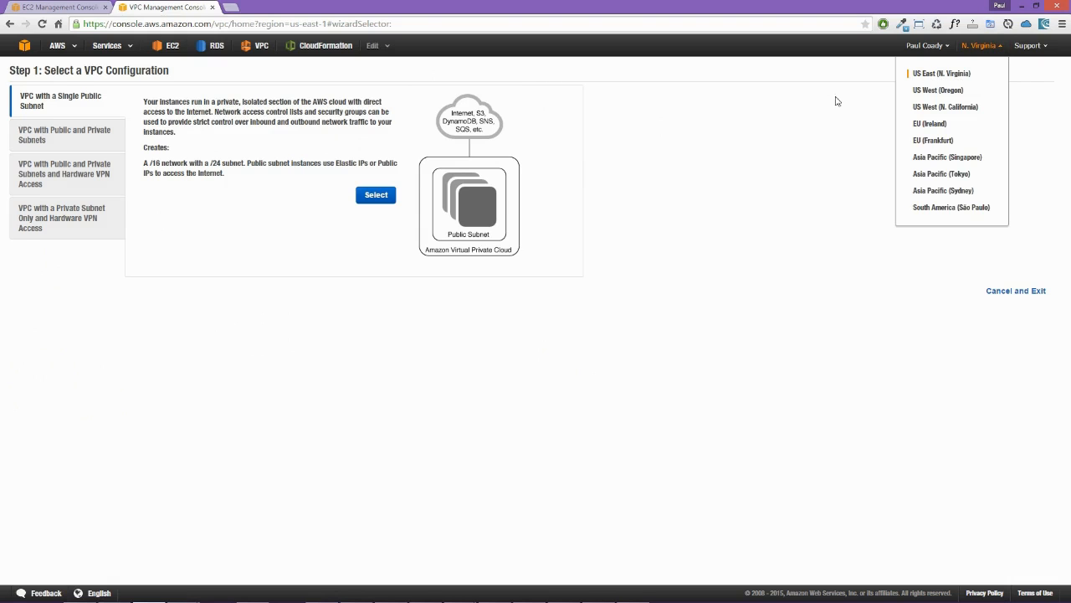
click(776, 140)
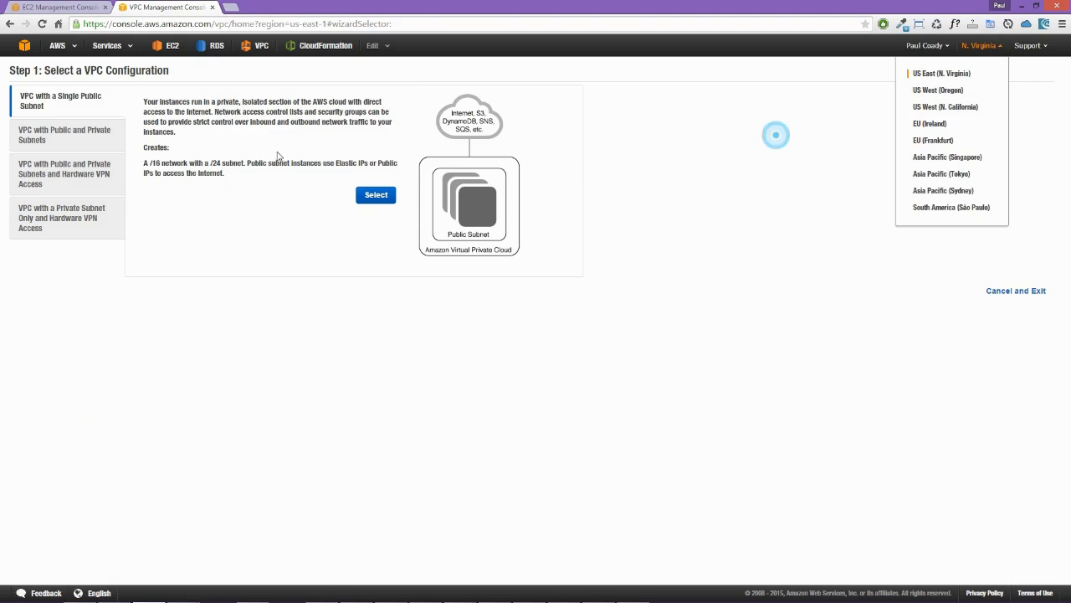
click(51, 140)
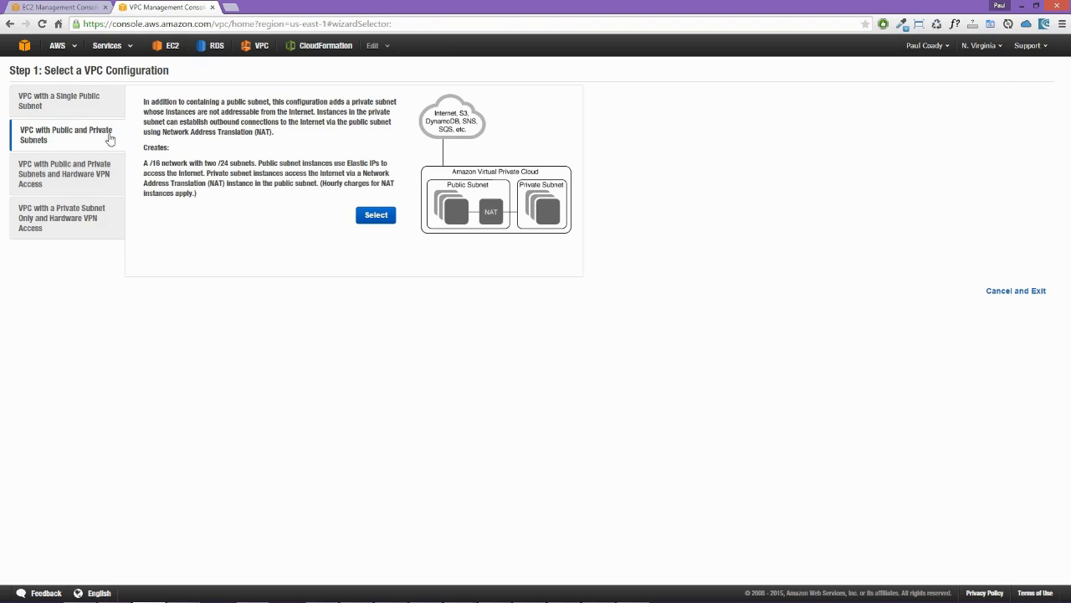
click(376, 216)
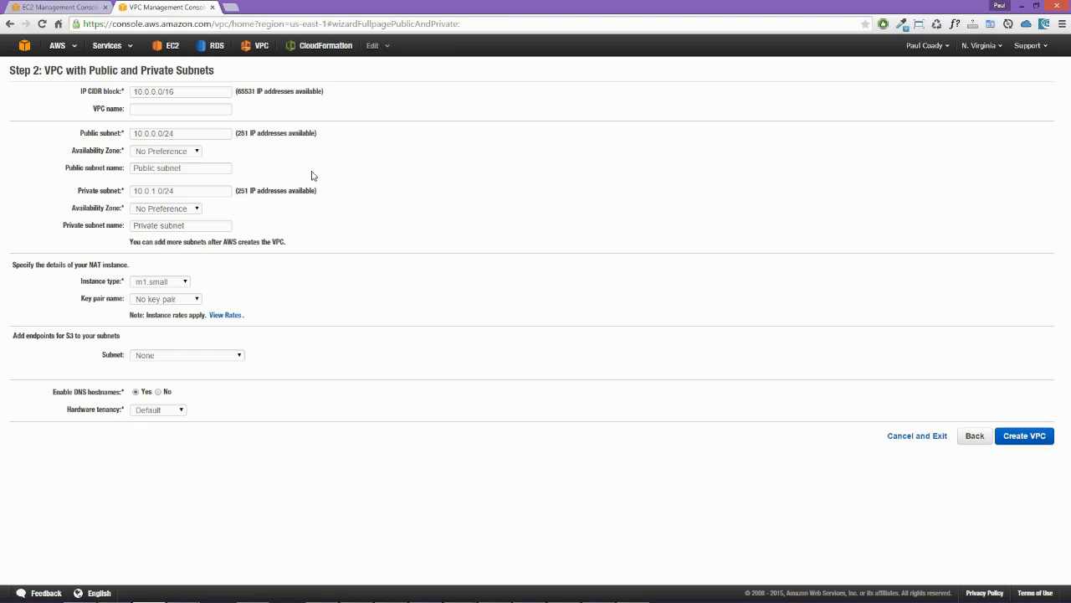
Step: Name the VPC backspace-lab, and set the public subnet's availability zone to us-east-1a and its name to Public subnet 1
text(backspace-lab)
click(190, 134)
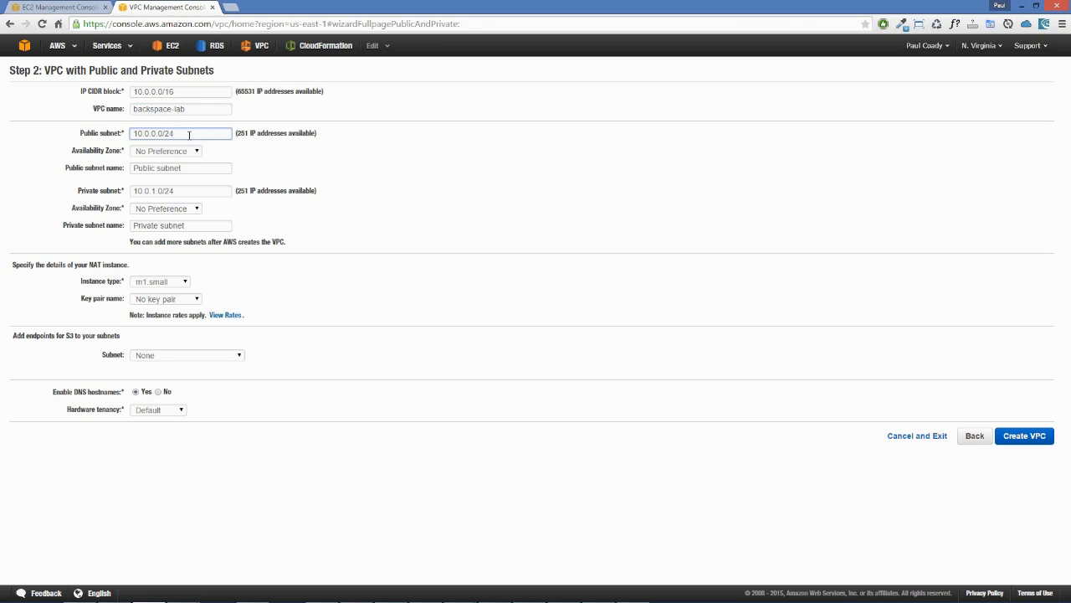
click(154, 152)
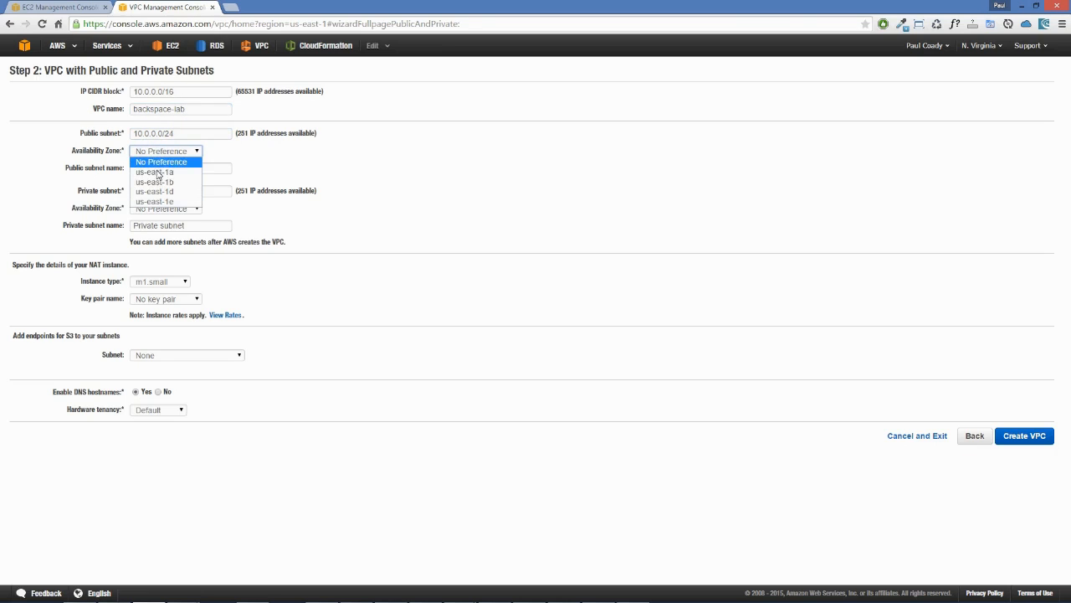
click(158, 172)
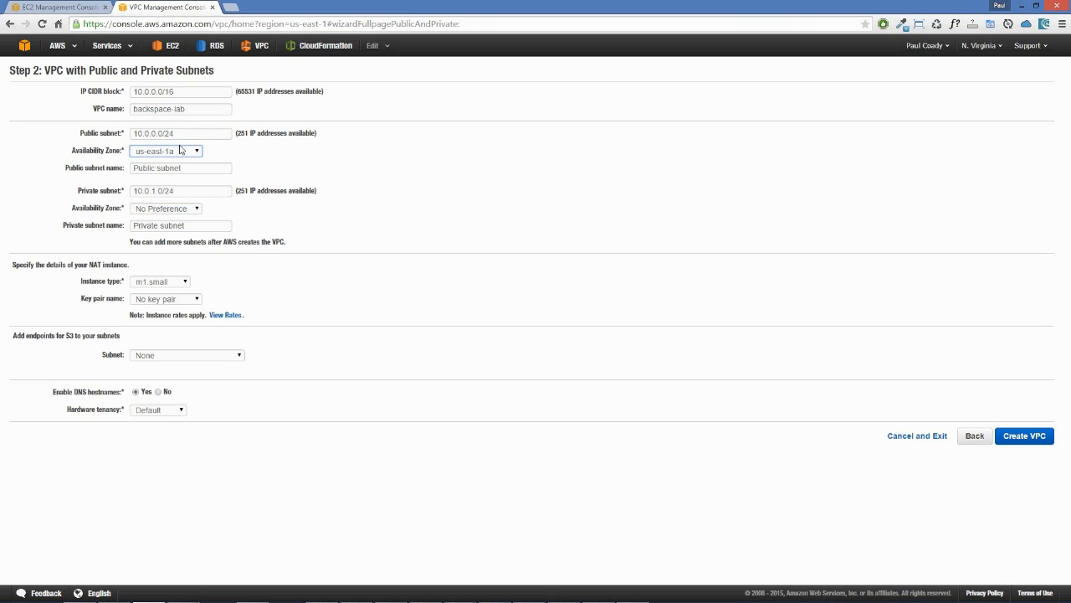
click(193, 168)
text(1)
Step: Set the private subnet's availability zone to us-east-1a and its name to Private subnet 1
click(172, 208)
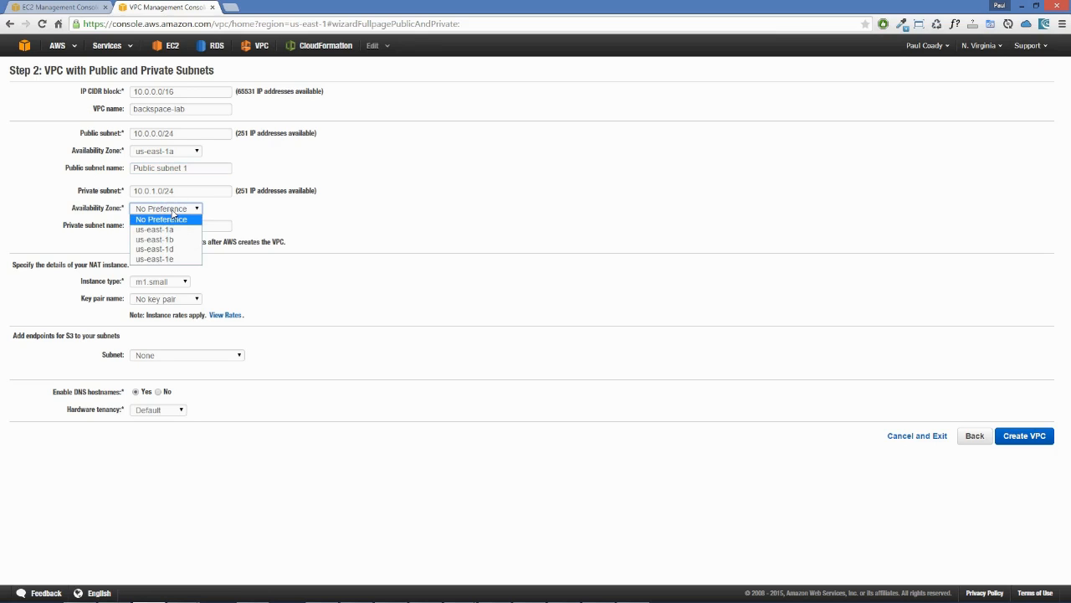
click(164, 231)
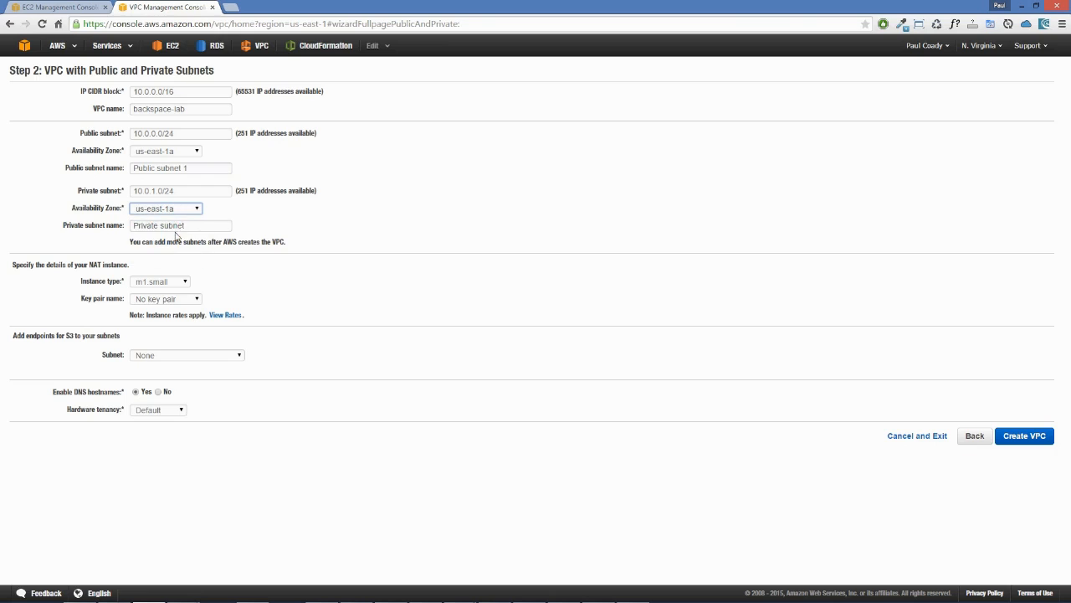
click(197, 226)
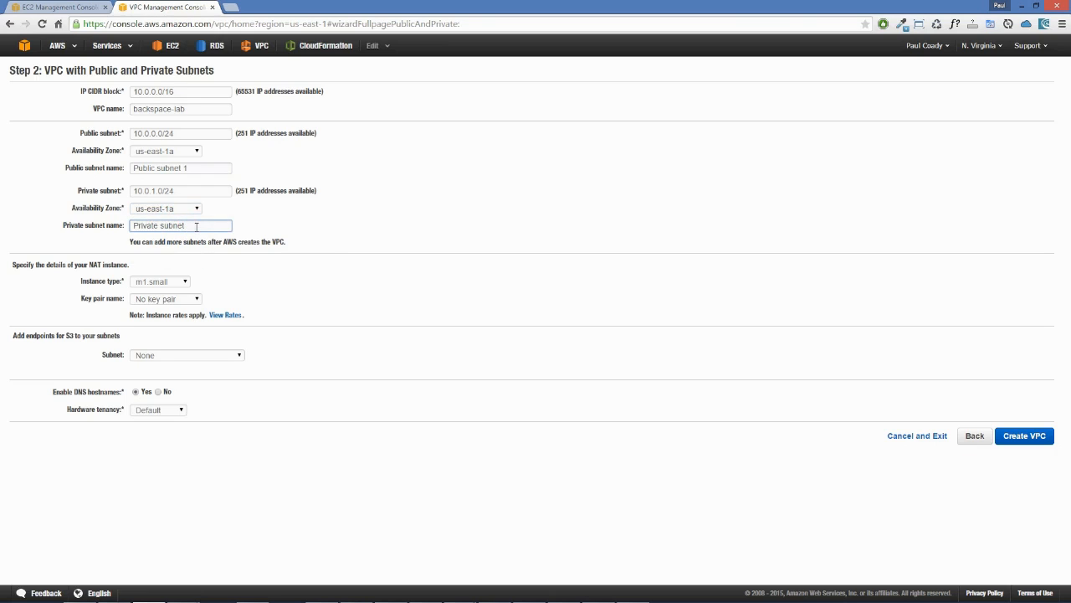
text(1)
Step: Configure the NAT instance with type m1.small and the backspace-lab key pair
click(150, 286)
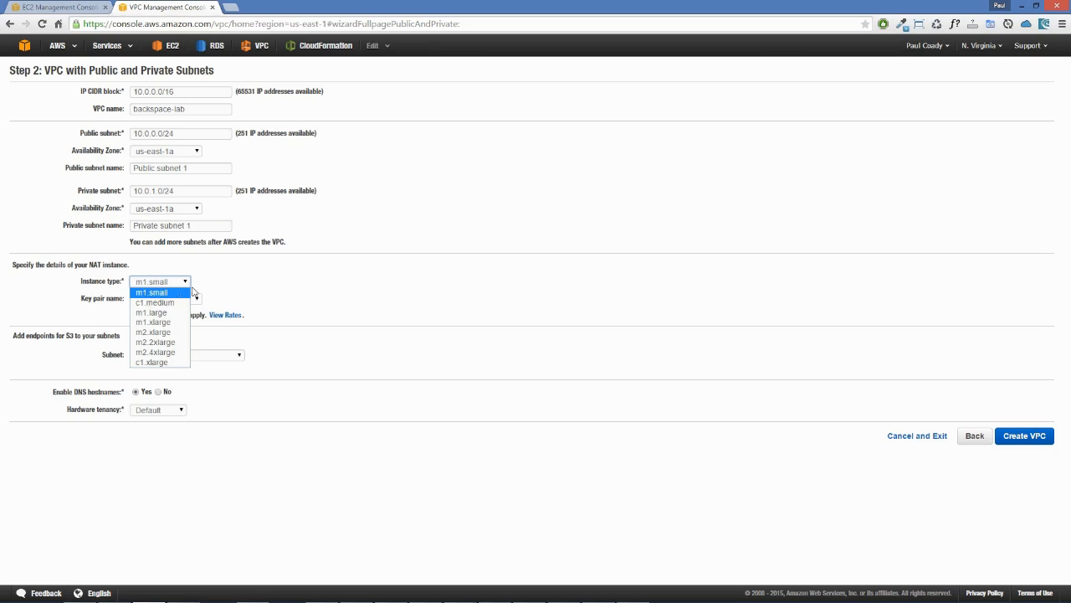
click(177, 291)
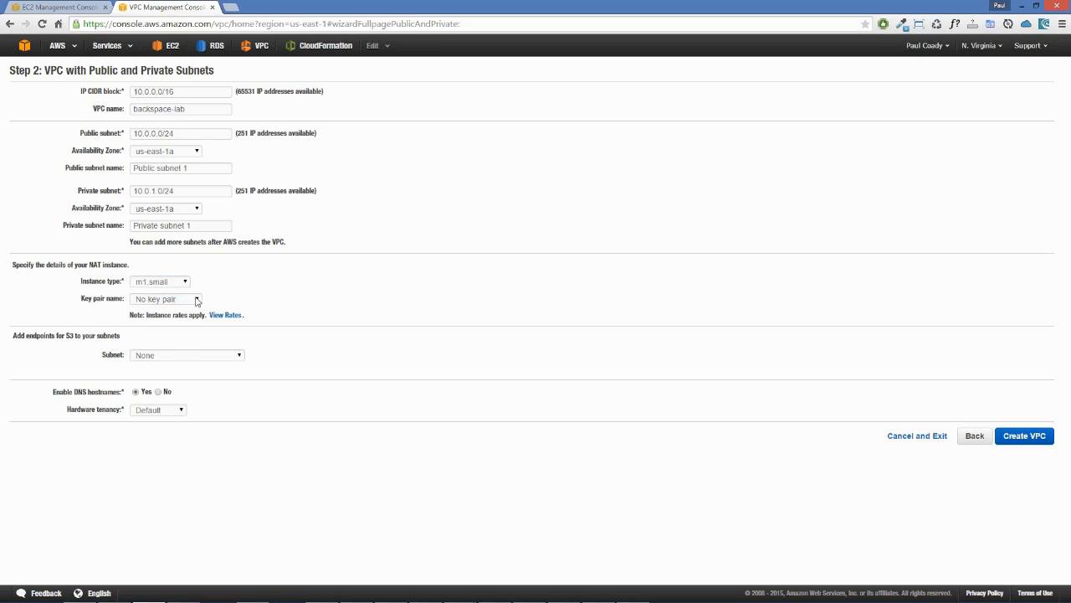
click(198, 301)
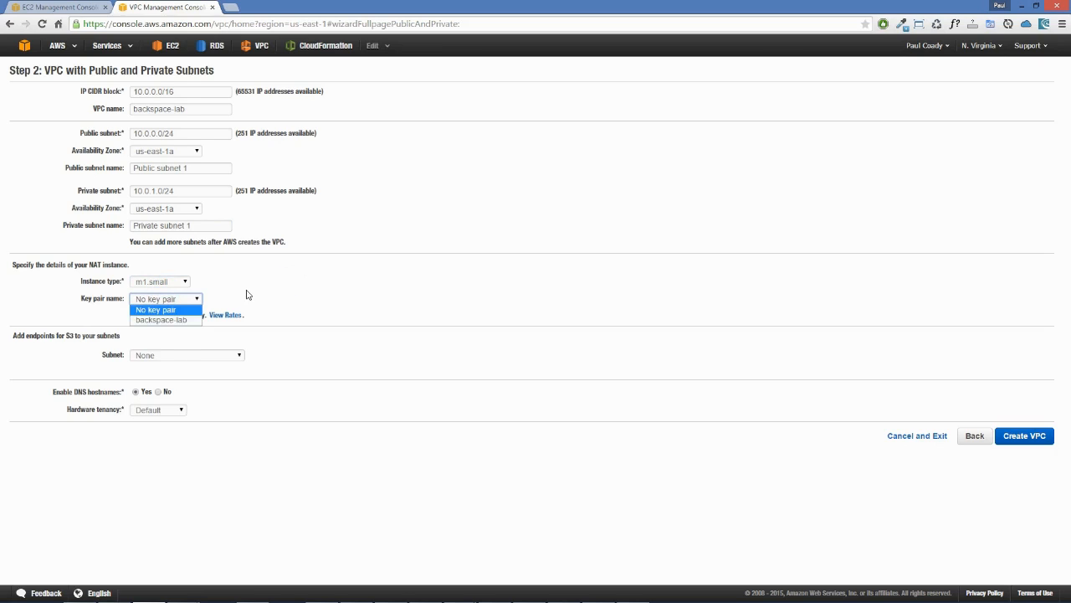
click(181, 323)
click(261, 297)
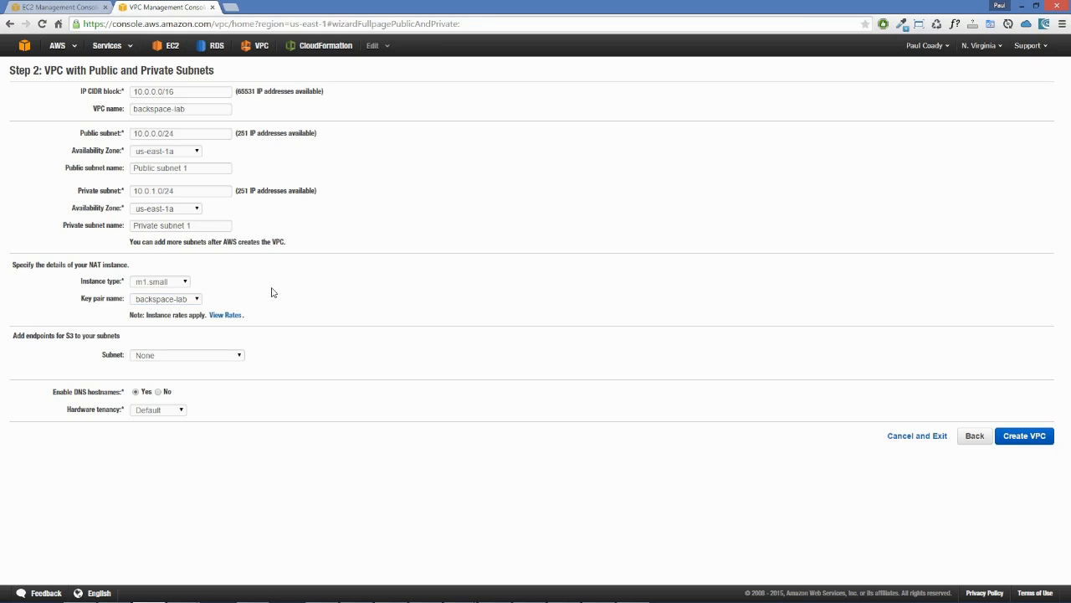
Step: Add S3 endpoints to the Public and Private subnets and create the VPC
drag(12, 335, 124, 340)
click(220, 346)
click(241, 357)
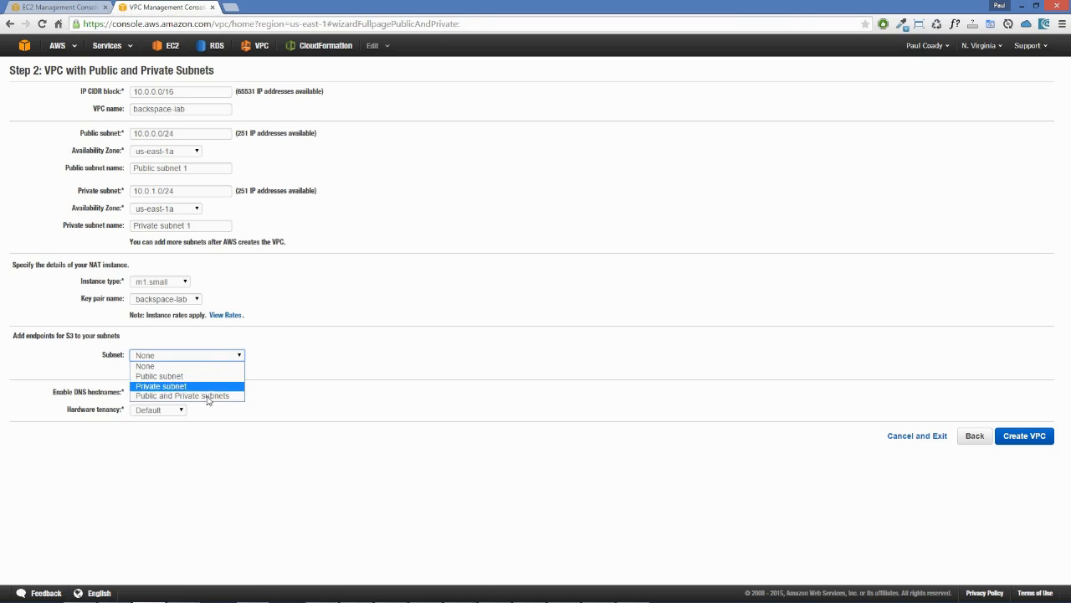
click(155, 397)
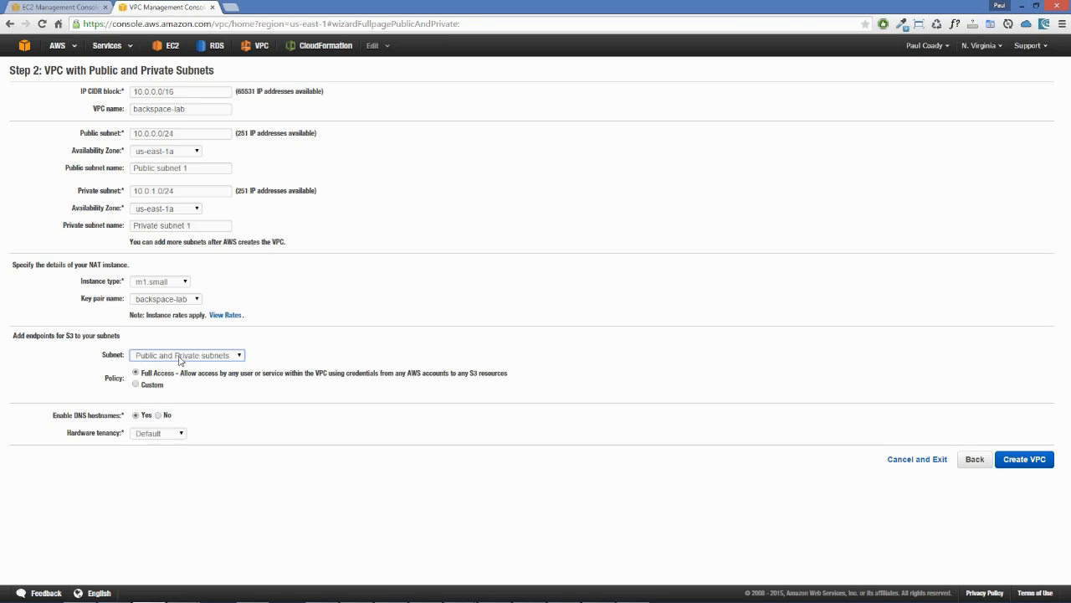
click(288, 352)
click(1024, 461)
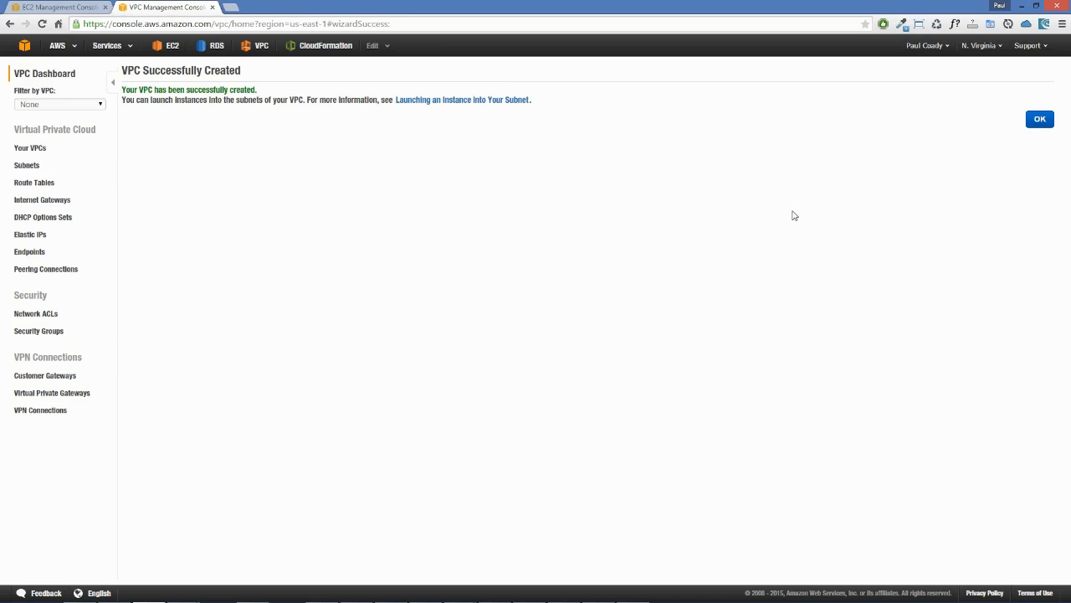
click(1039, 119)
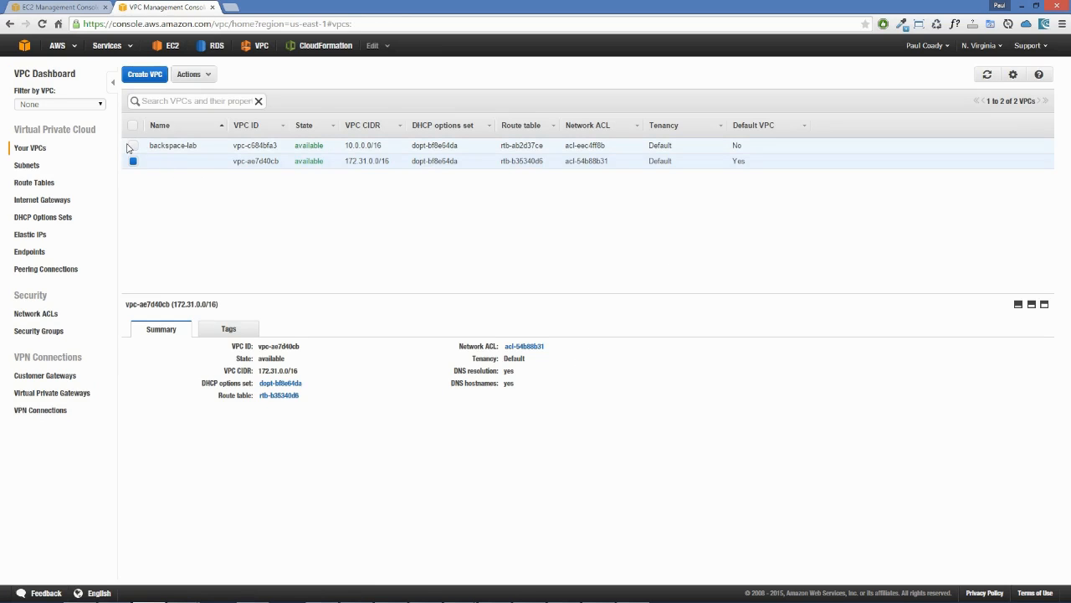
Step: Examine the backspace-lab VPC's summary, including its route table and network ACL
click(133, 145)
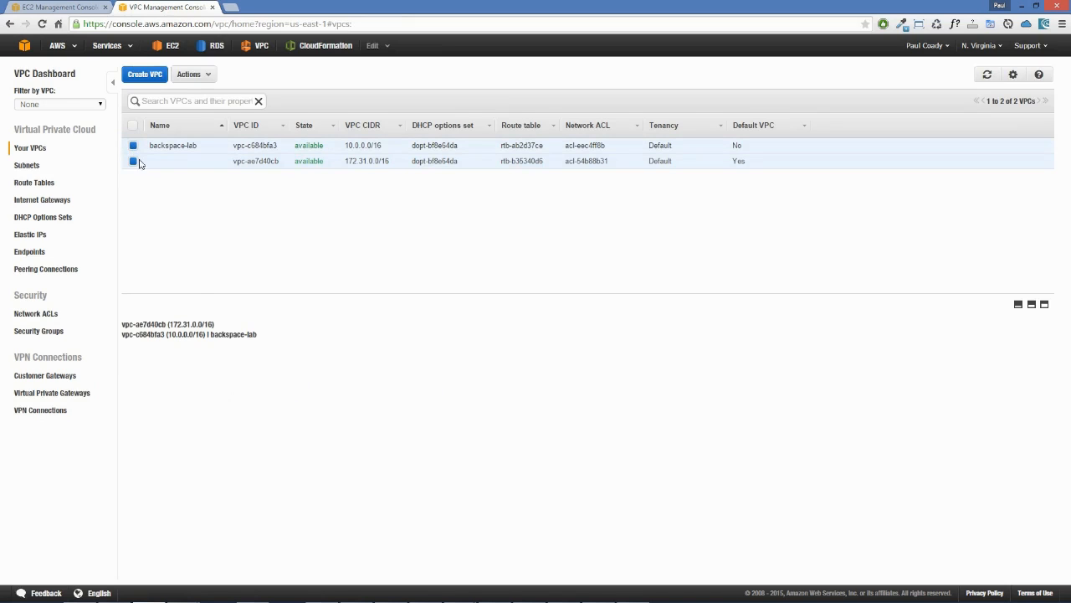
click(154, 162)
click(154, 162)
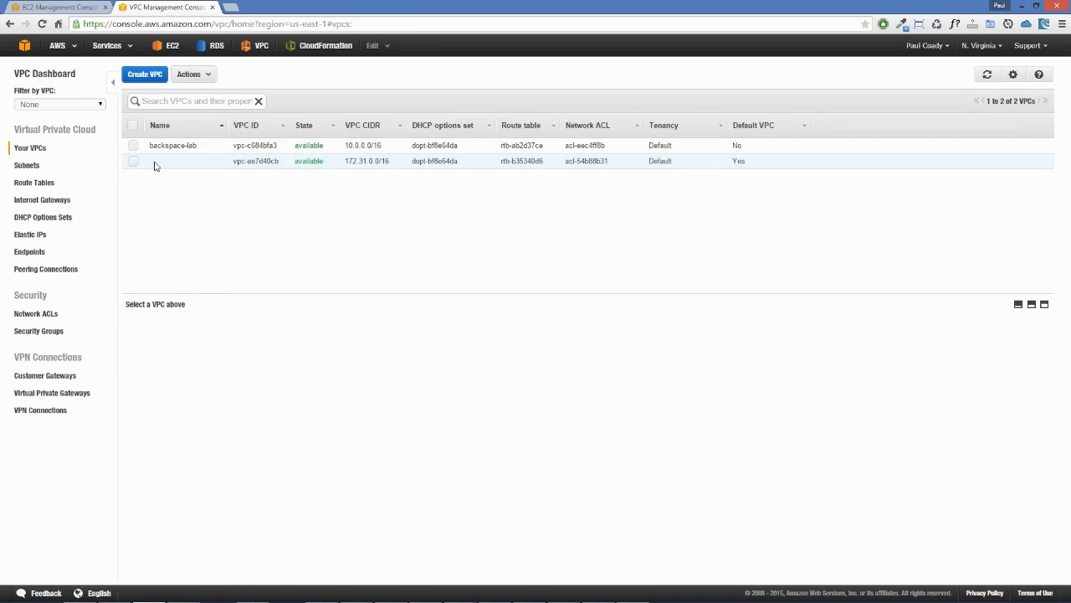
click(134, 146)
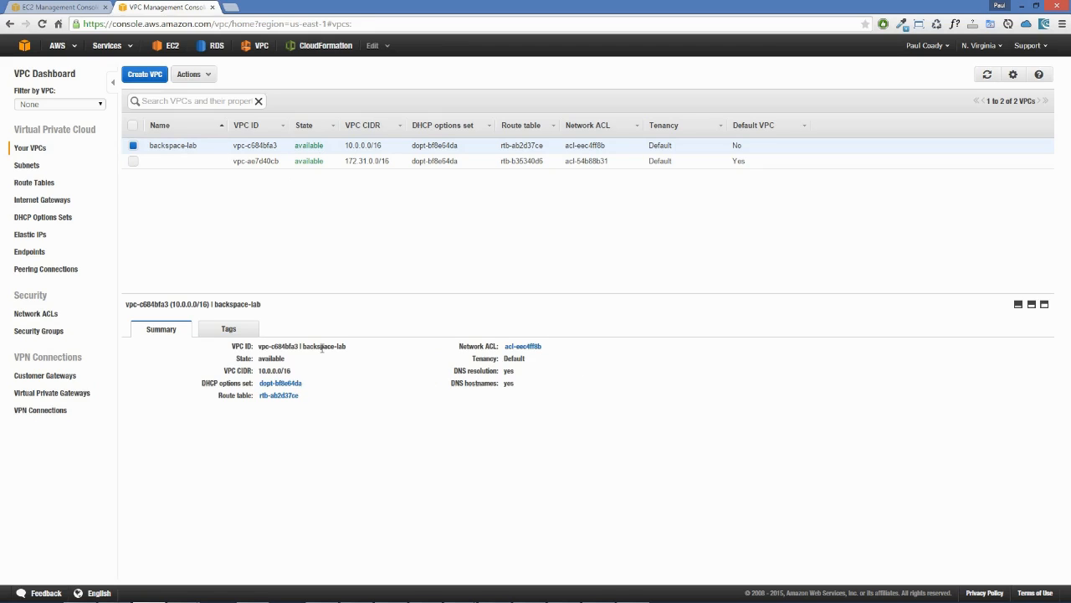
drag(311, 394, 258, 394)
click(327, 400)
click(572, 347)
drag(572, 347, 508, 346)
click(596, 358)
Step: Examine the summary details of Private subnet 1 and Public subnet 1 in the subnet list
click(27, 166)
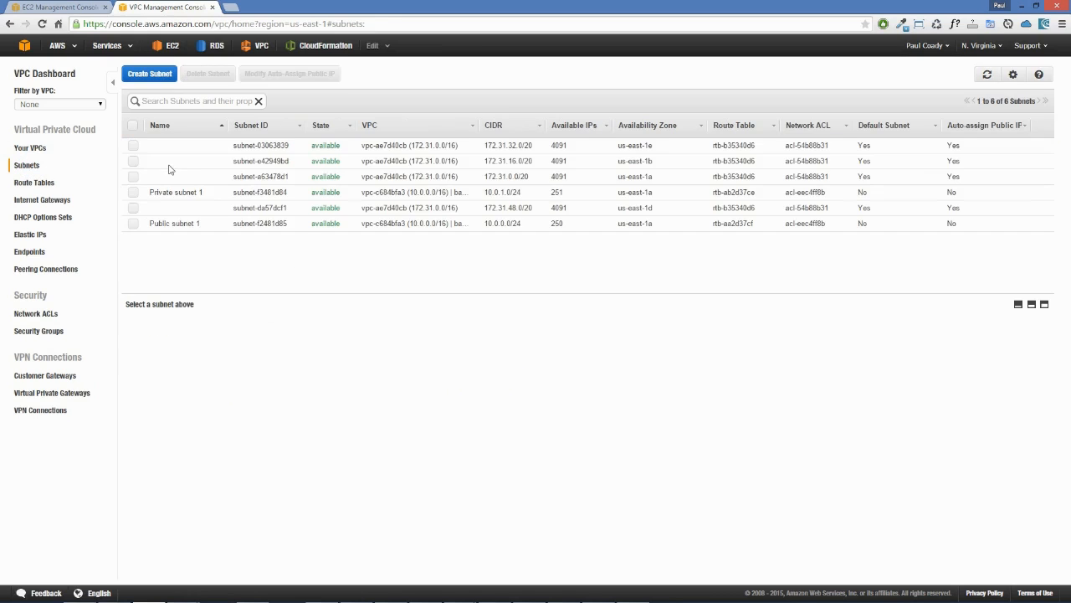
click(132, 193)
click(133, 224)
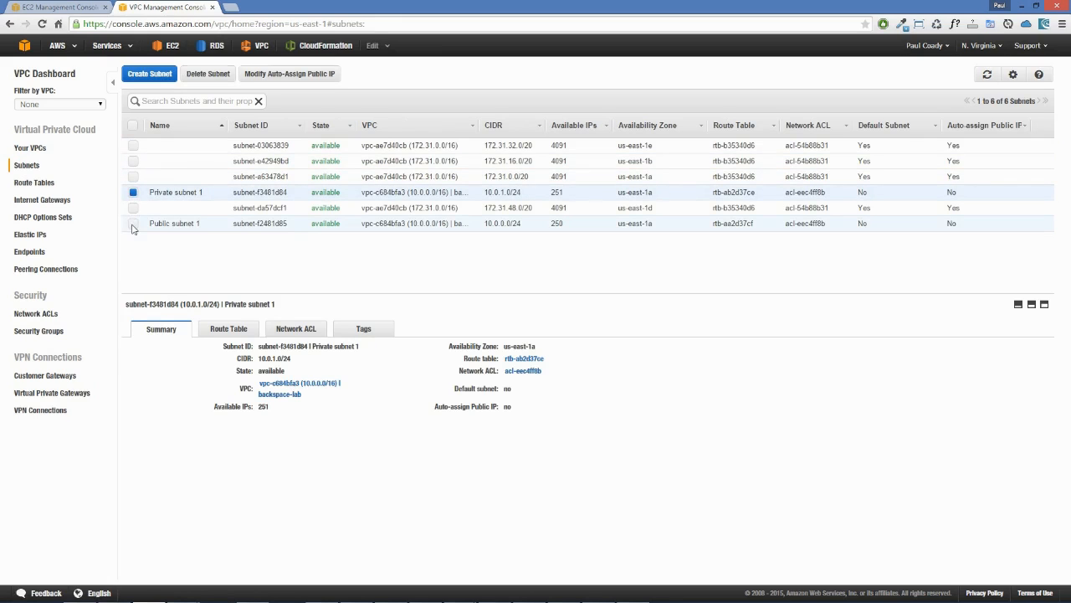
click(138, 193)
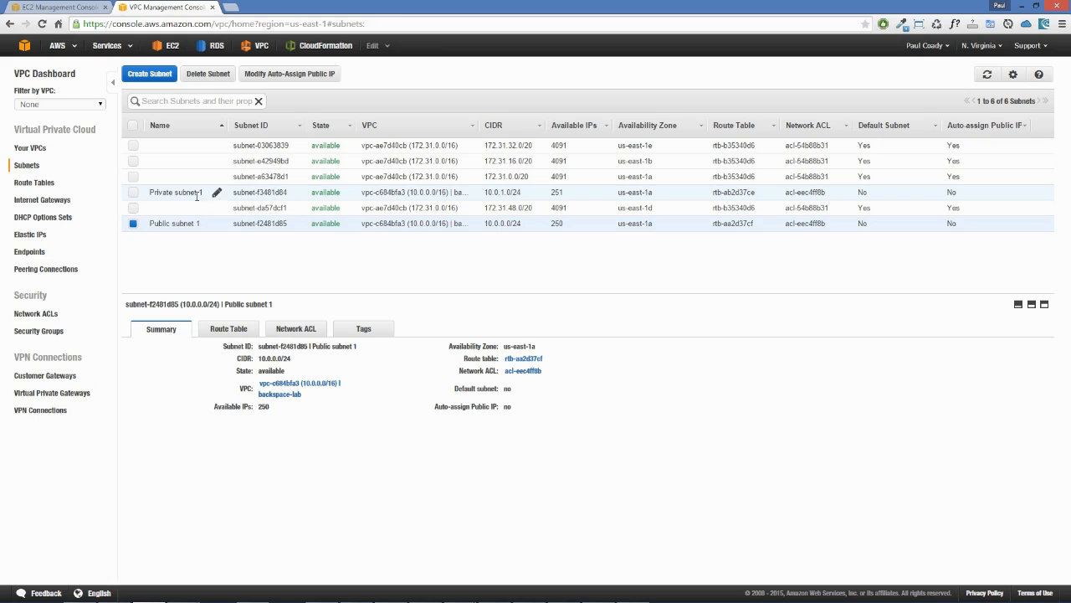
Step: Examine the route table of Private subnet 1, including the route for 10.0.0.0/16
click(133, 223)
click(134, 193)
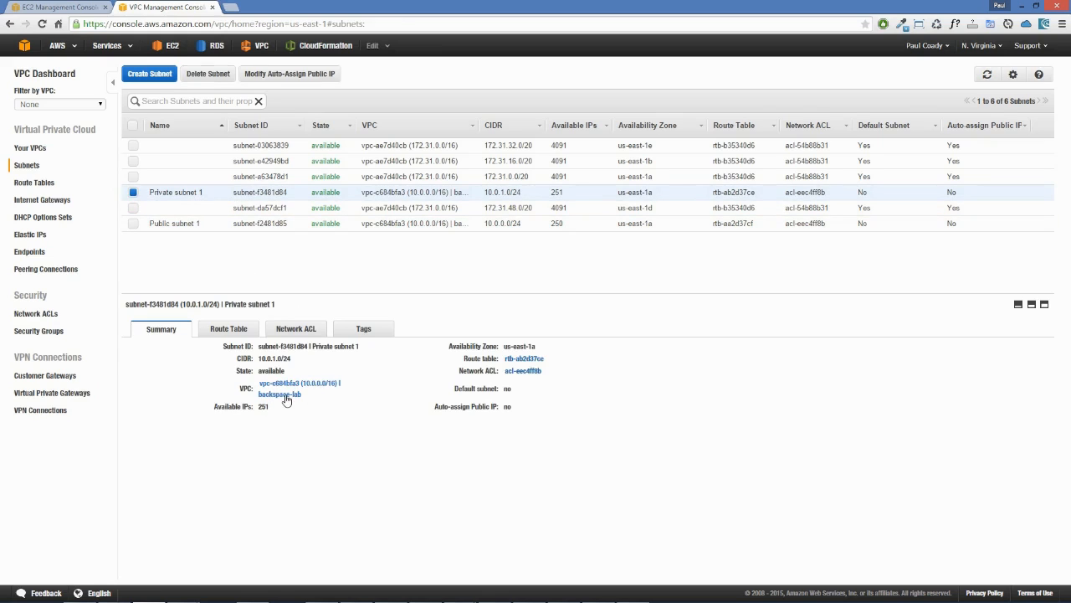
click(223, 333)
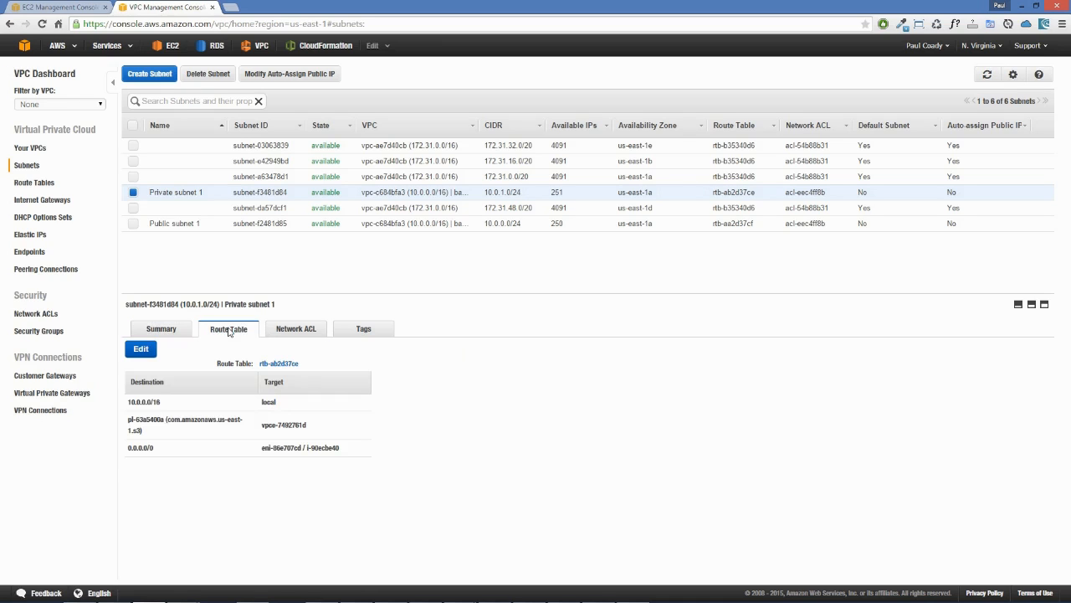
drag(129, 403, 285, 403)
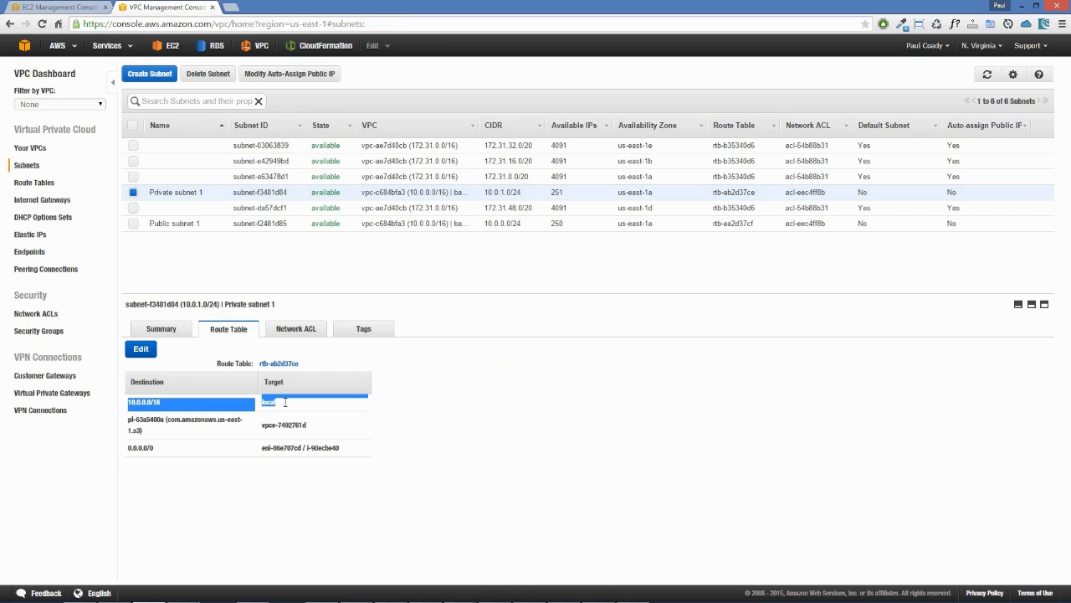
click(287, 408)
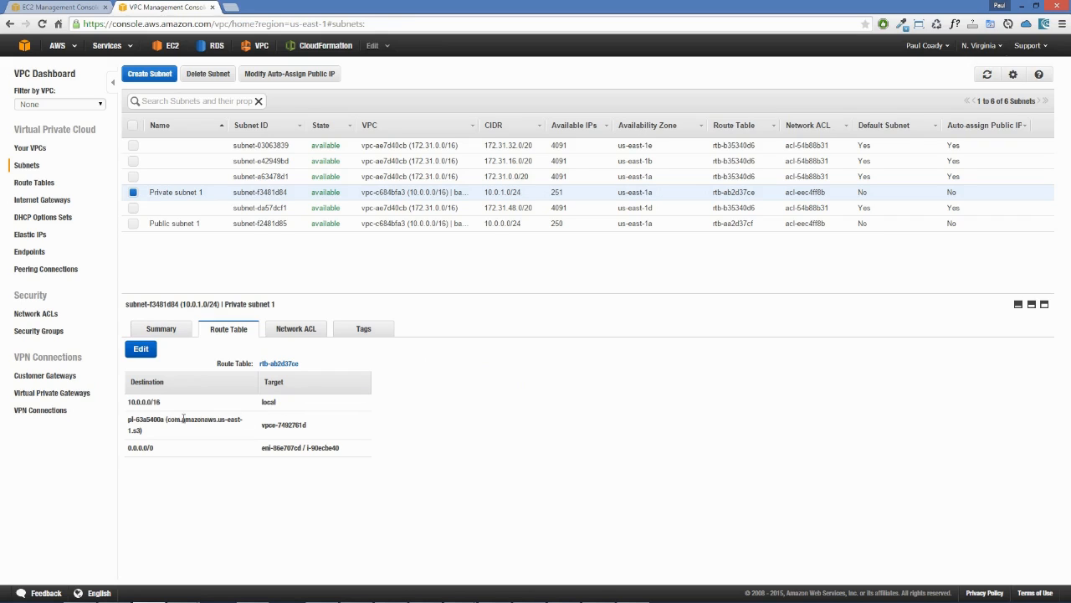
Step: Examine the S3 endpoint and 0.0.0.0/0 routes of Private subnet 1, along with its network ACL rules
click(147, 434)
drag(263, 425, 308, 426)
click(164, 435)
drag(164, 448, 133, 450)
click(164, 452)
drag(263, 452, 272, 448)
click(340, 454)
triple_click(341, 453)
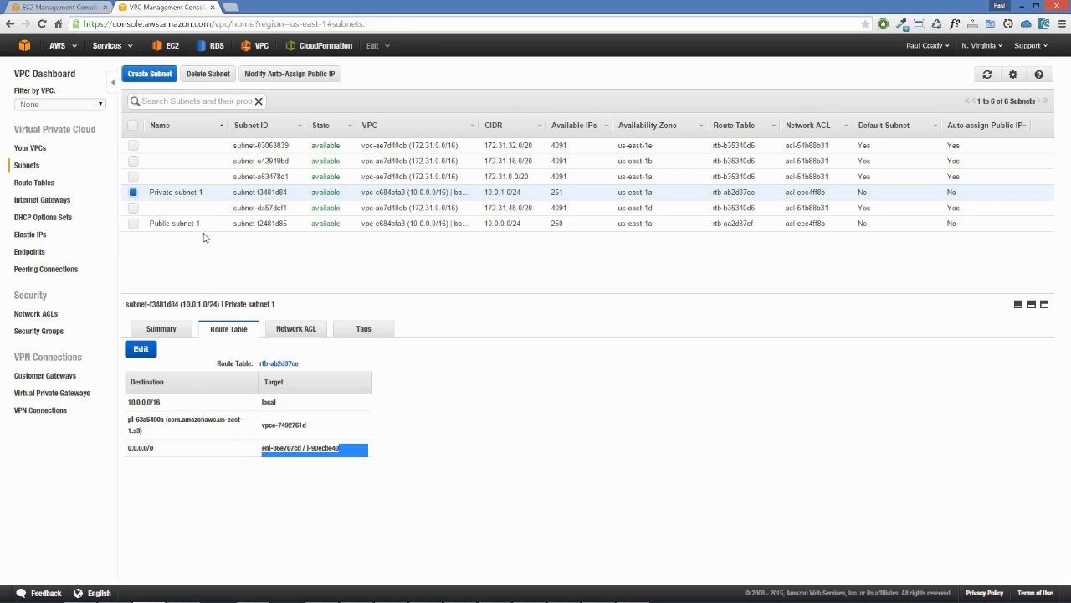
click(315, 332)
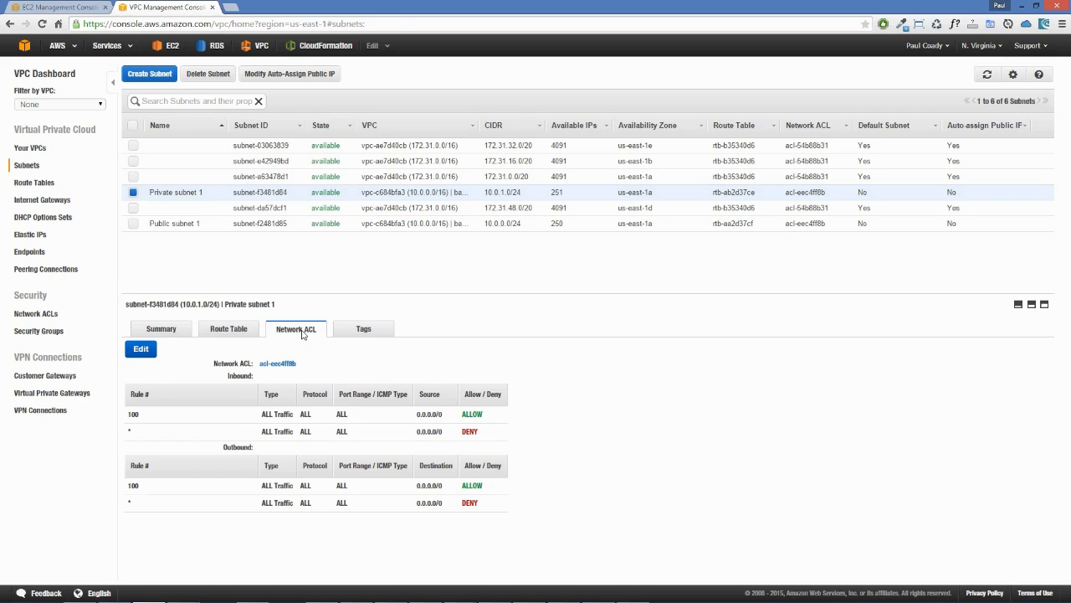
click(227, 329)
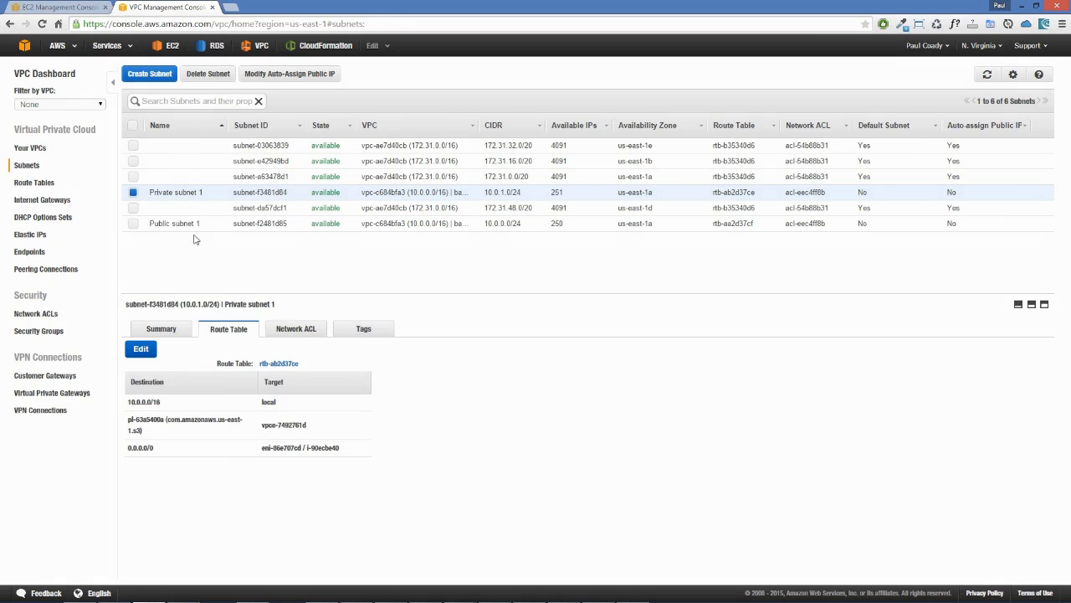
Step: Examine Public subnet 1's summary, its route table with the 0.0.0.0/0 route, and its network ACL rules
click(133, 223)
click(133, 192)
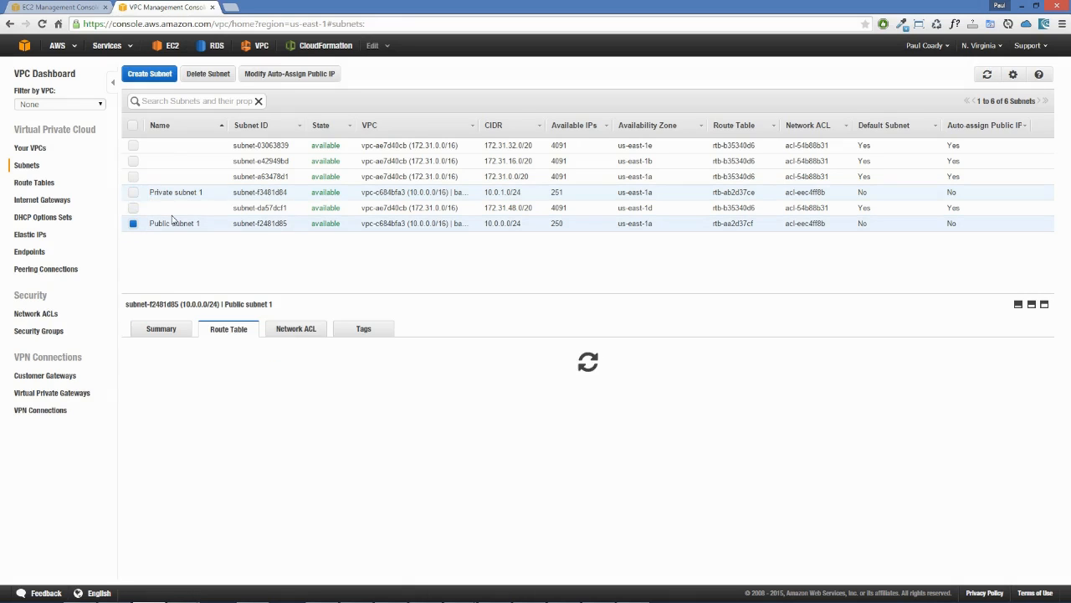
click(153, 332)
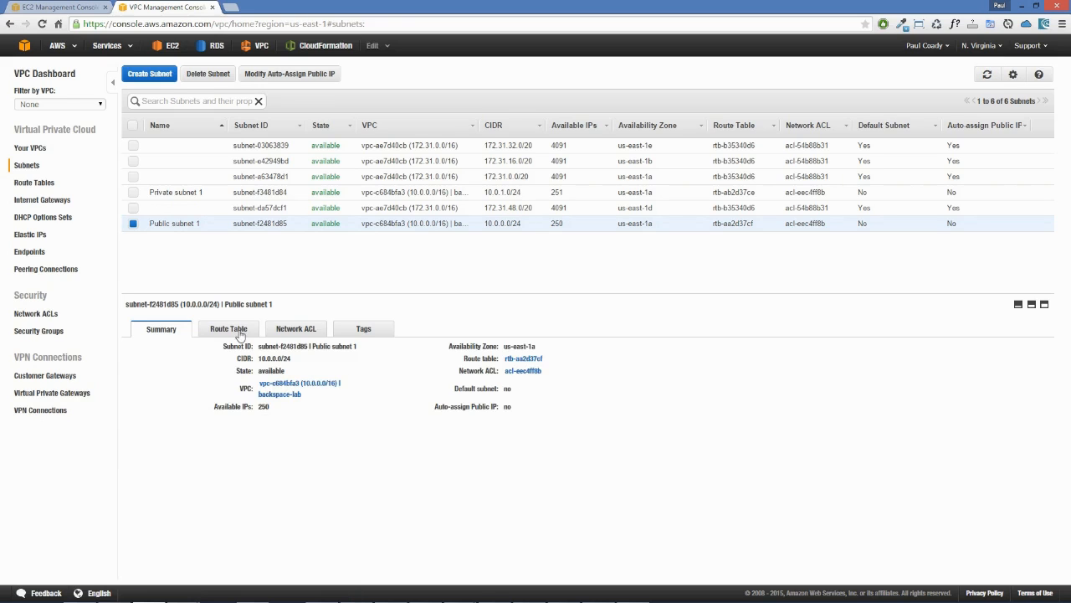
click(238, 334)
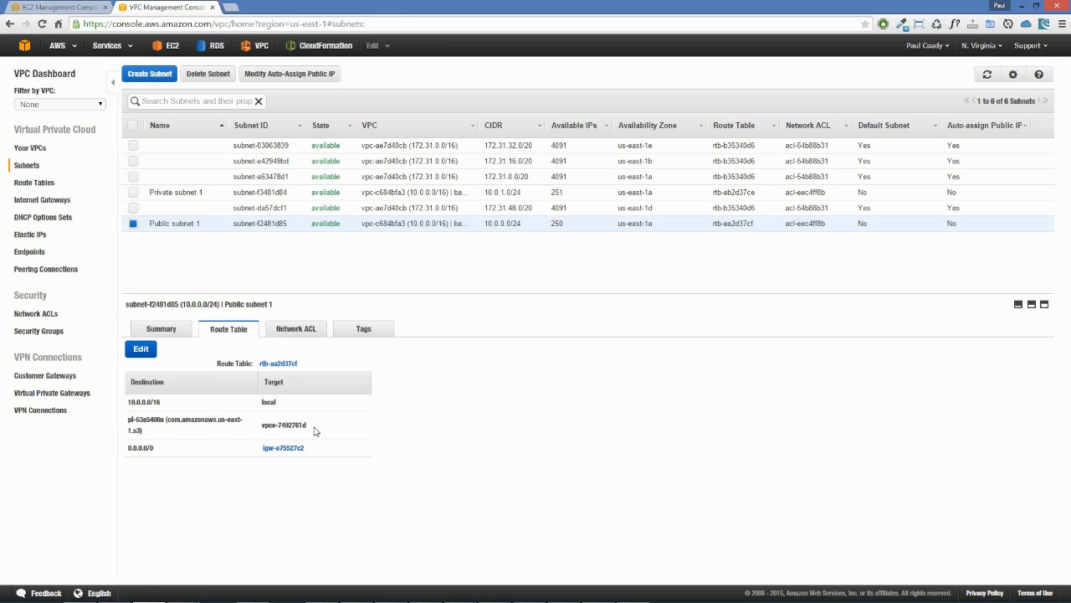
drag(162, 447, 126, 450)
click(153, 452)
drag(325, 453, 263, 450)
click(333, 449)
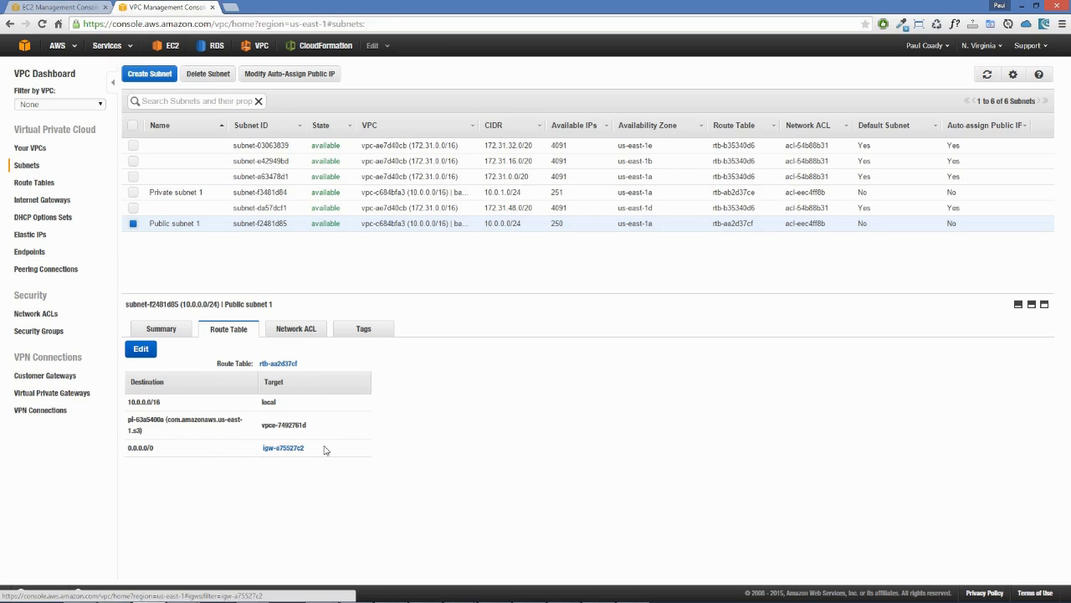
click(295, 324)
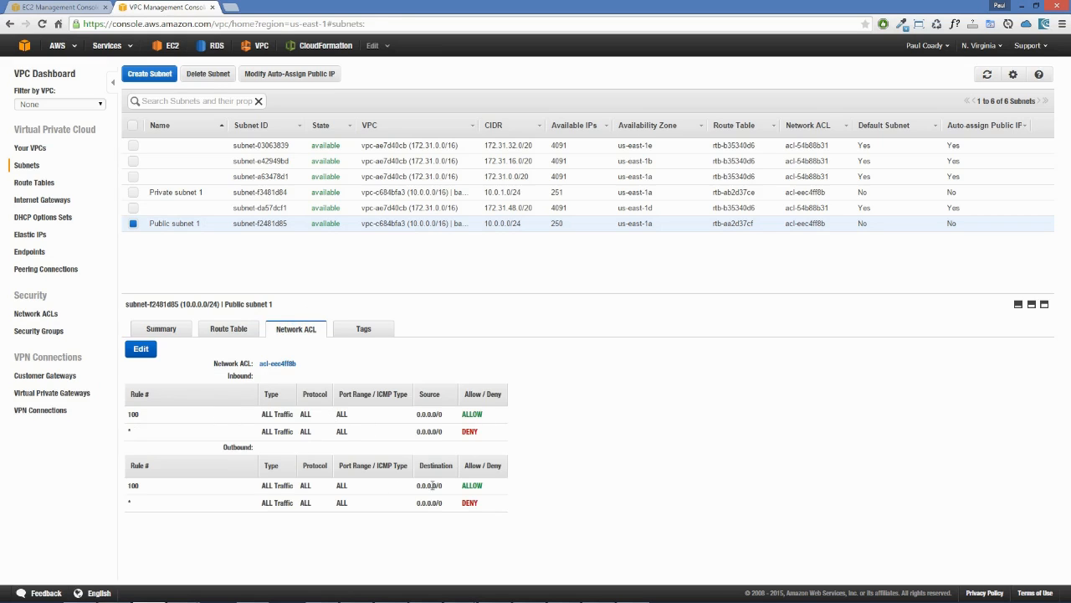
Step: Examine the internet gateway attached to the backspace-lab VPC, widening the VPC column to show the full name
click(50, 200)
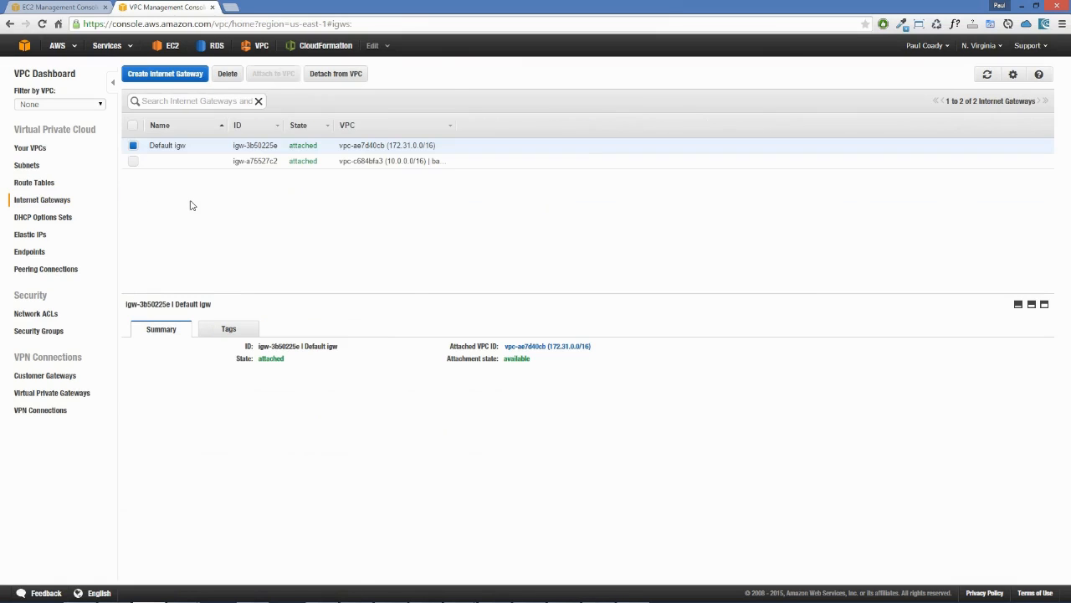
click(134, 146)
click(131, 163)
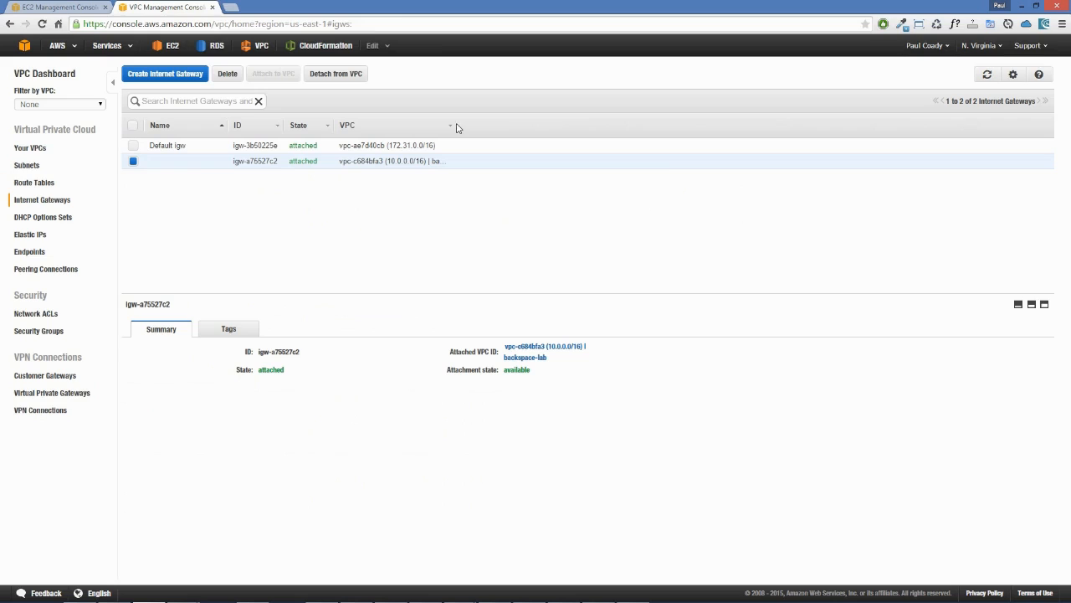
drag(455, 125, 555, 127)
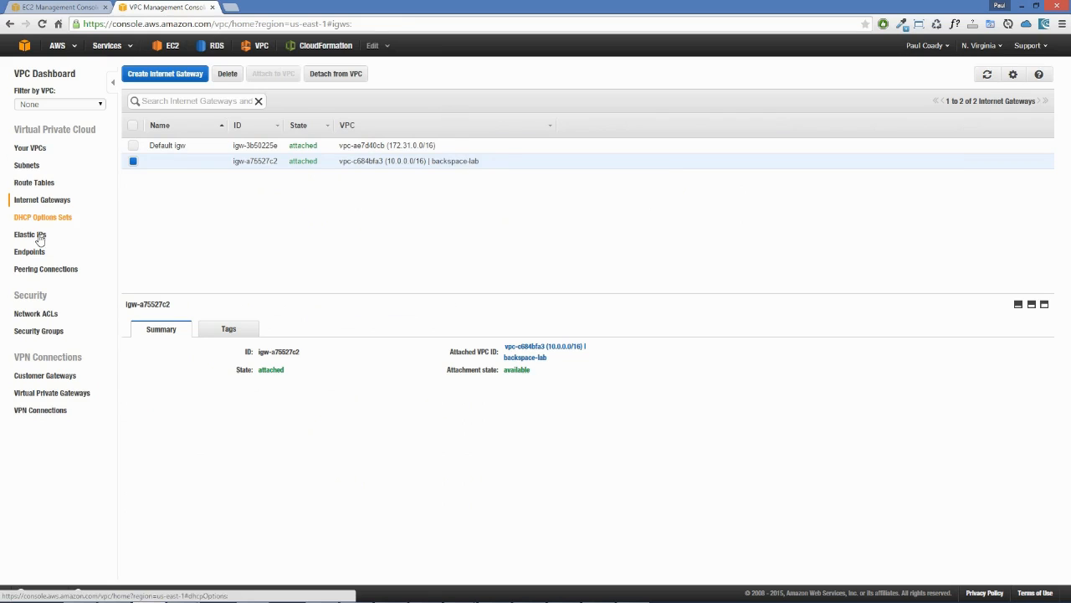
Step: Examine the network interface ID of the Elastic IP that is associated with an instance
click(32, 234)
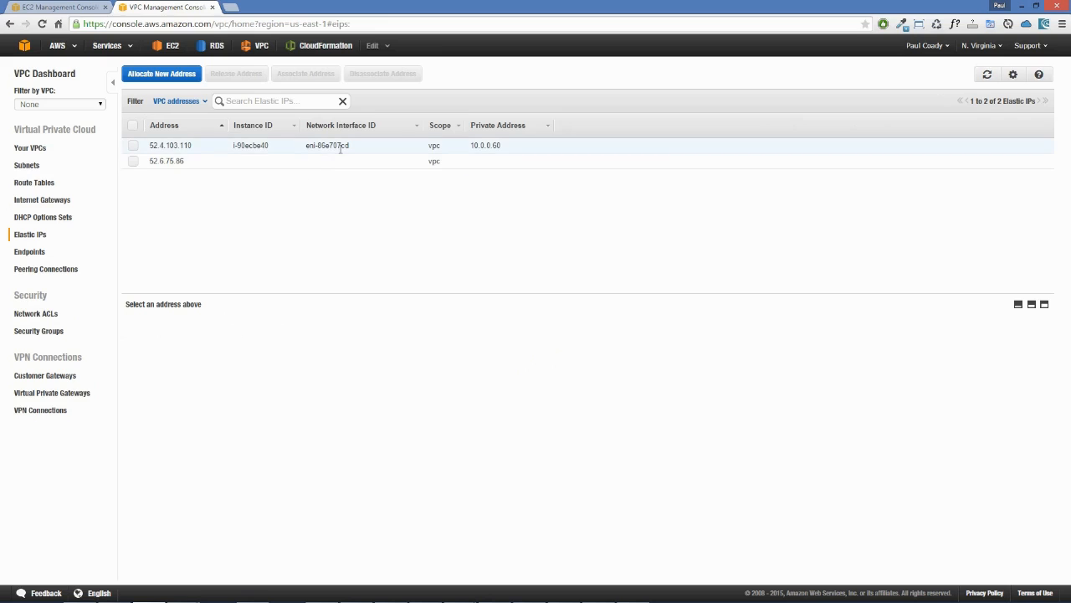
click(133, 147)
drag(360, 145, 302, 146)
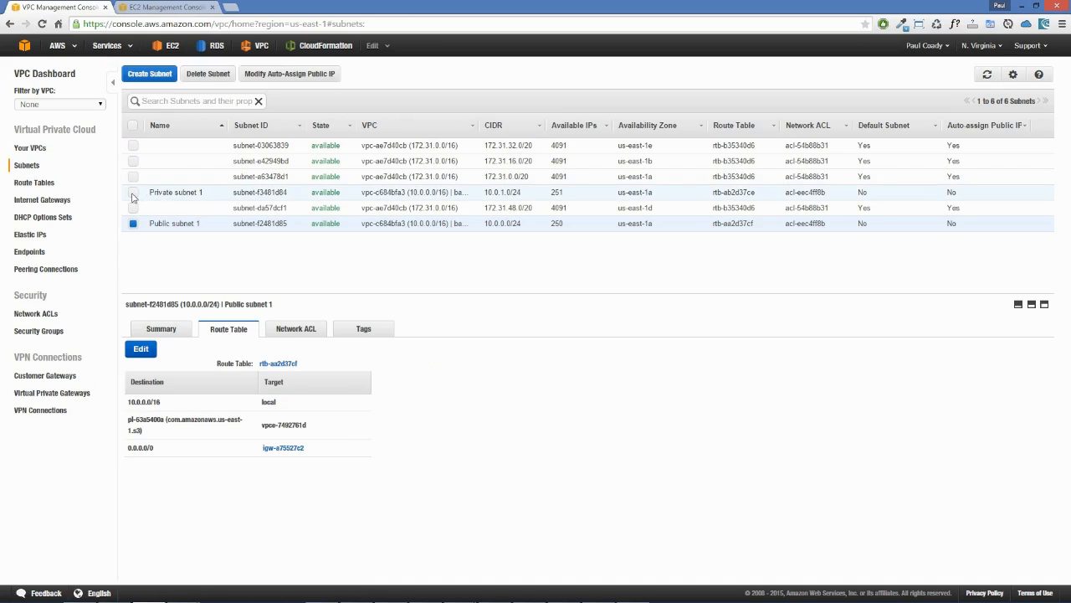
Step: Open the route table linked to Private subnet 1 from the subnet list and select it
click(133, 193)
click(134, 224)
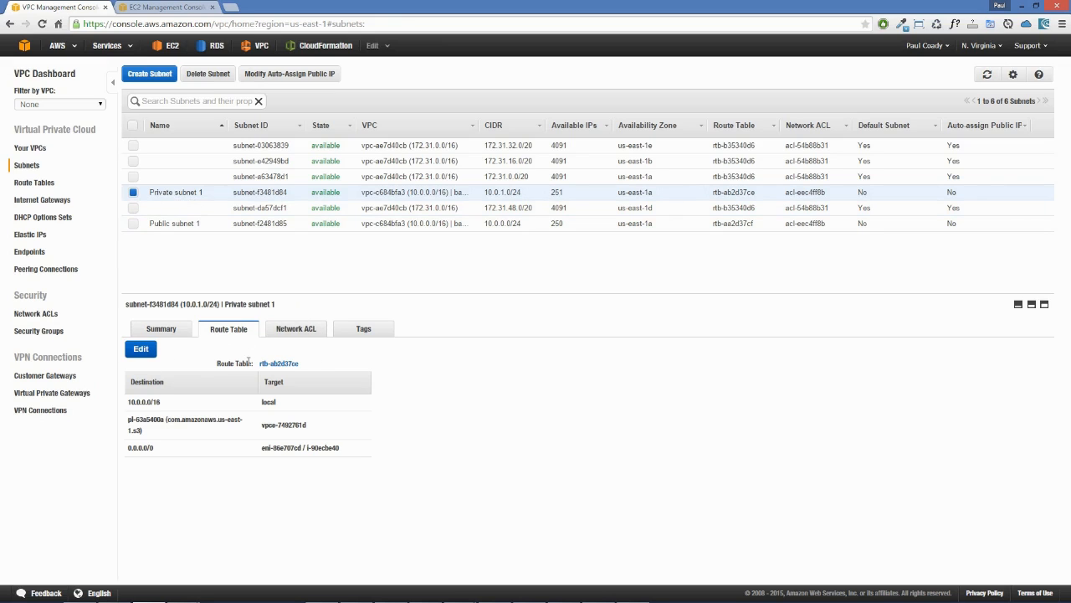
drag(249, 361, 299, 363)
click(337, 361)
click(307, 366)
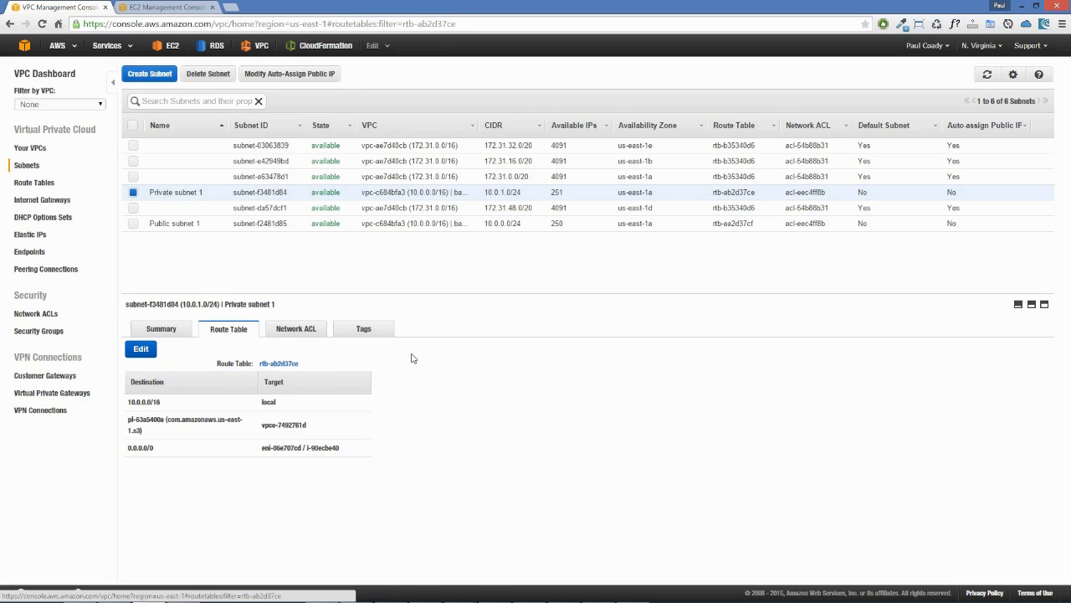
click(133, 145)
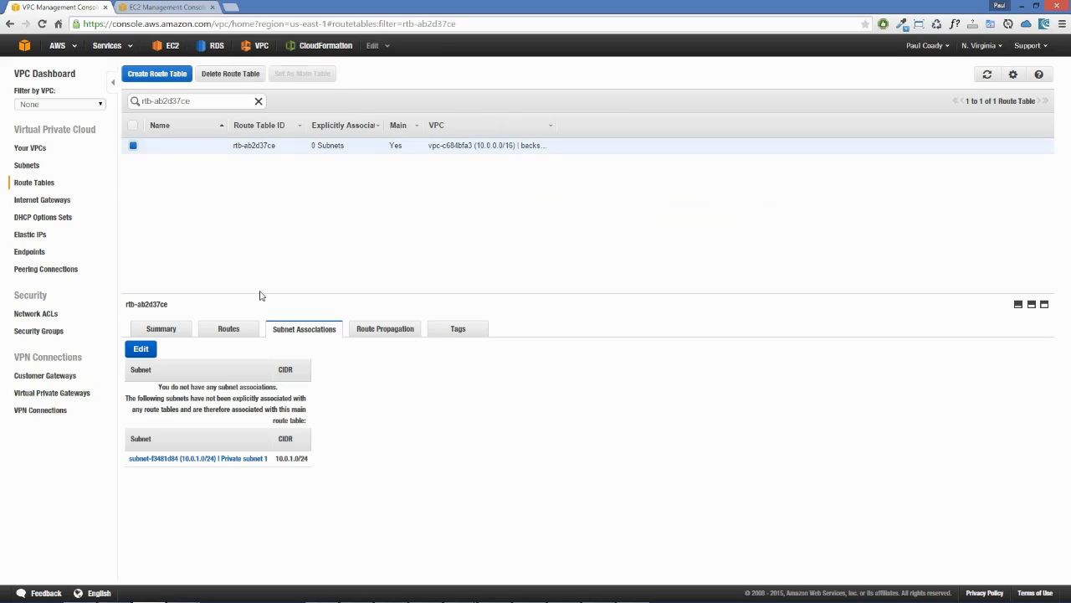
Step: Examine the routes and the explicit and implicit subnet associations of the private subnet's route table
click(228, 329)
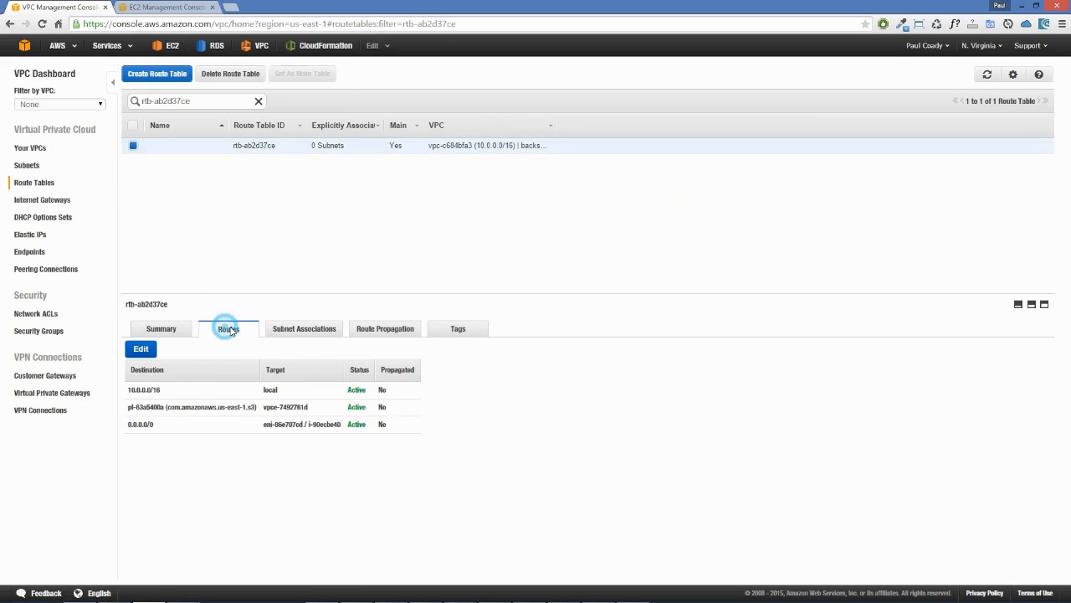
click(303, 331)
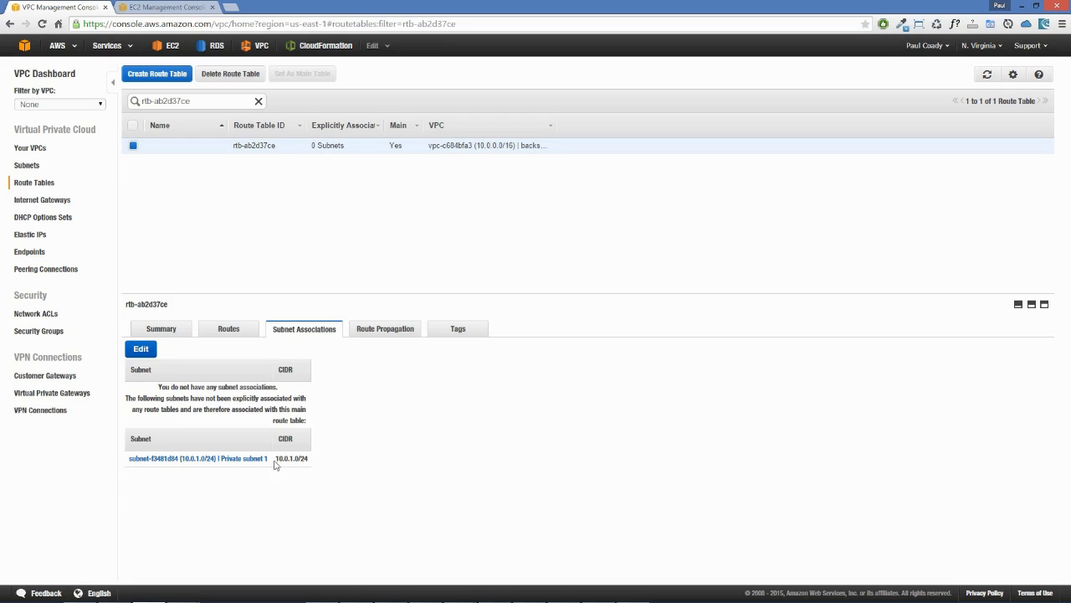
drag(158, 387, 288, 392)
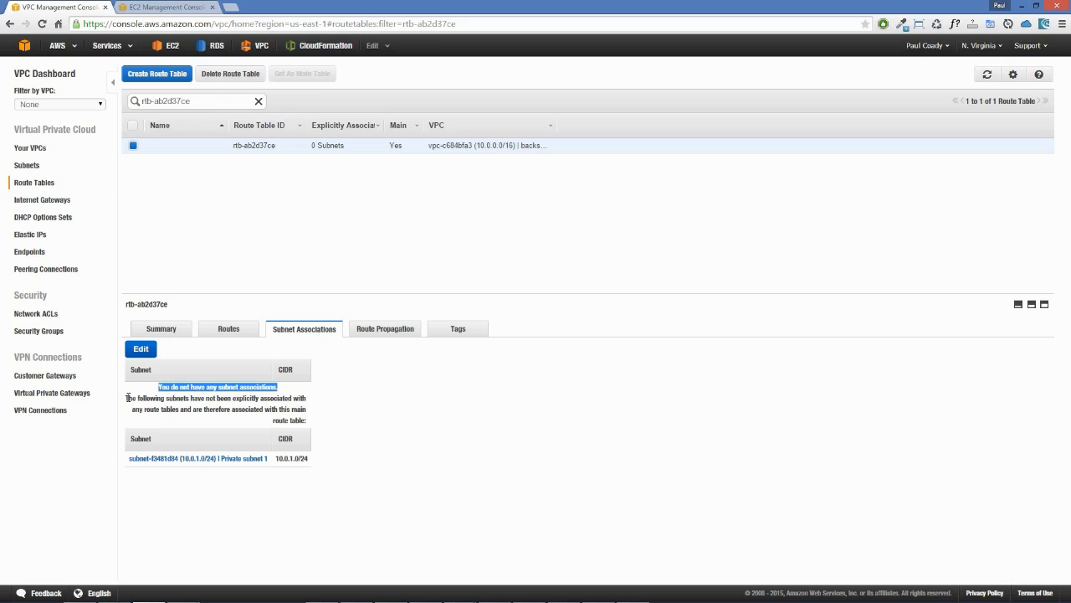
click(128, 397)
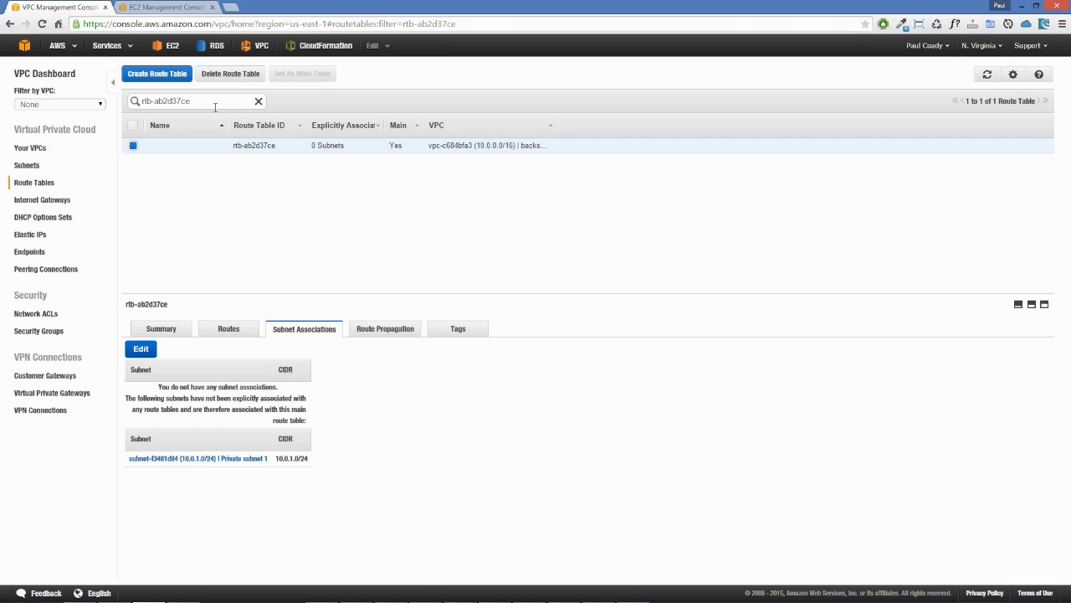
Step: Open the route table linked to Public subnet 1 from the subnet list and select it
click(34, 166)
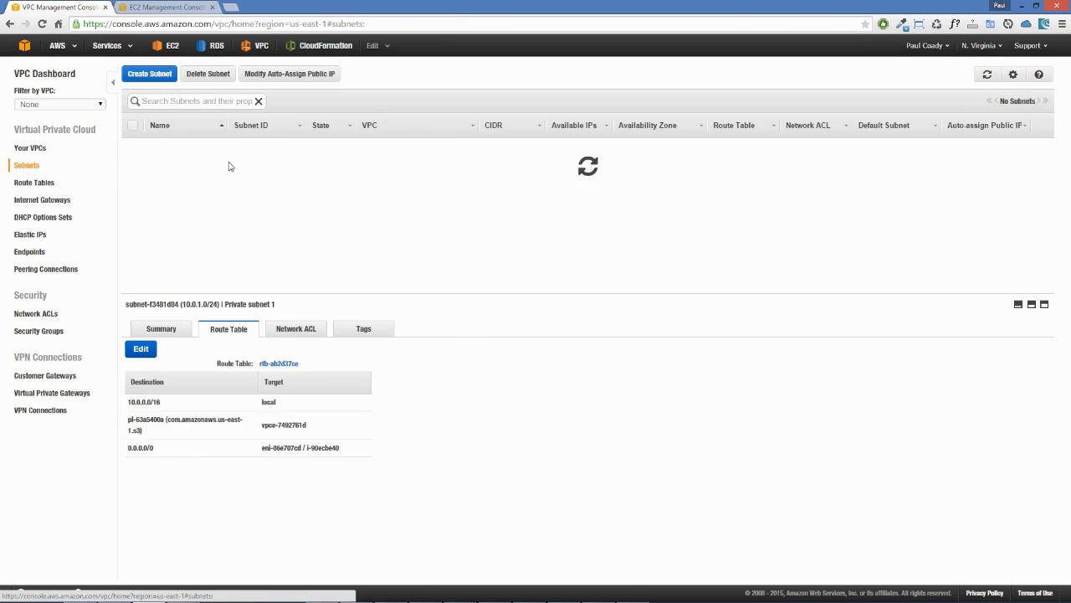
click(134, 223)
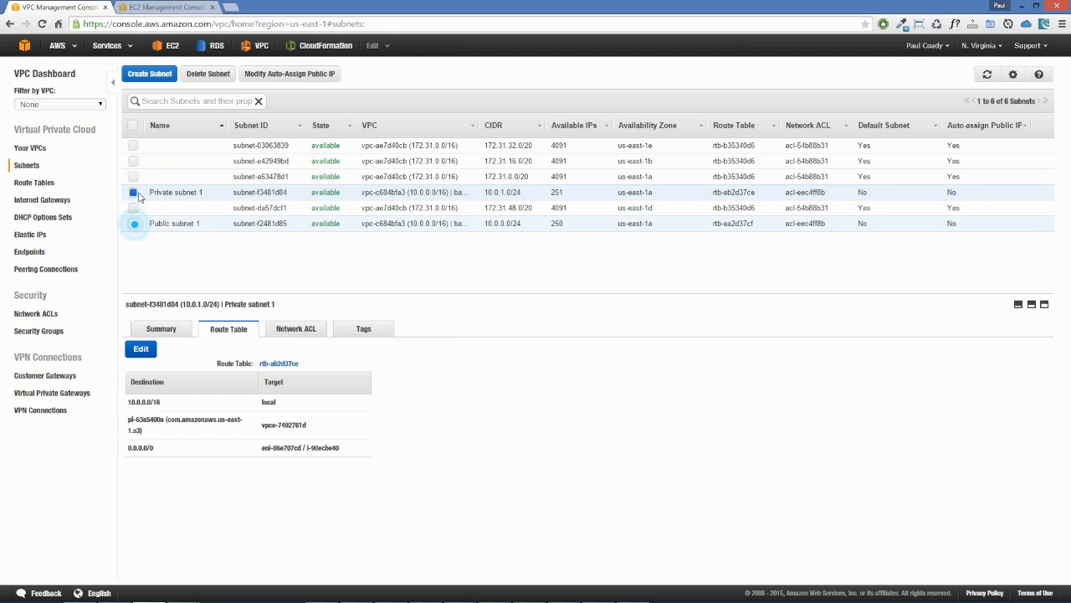
click(134, 192)
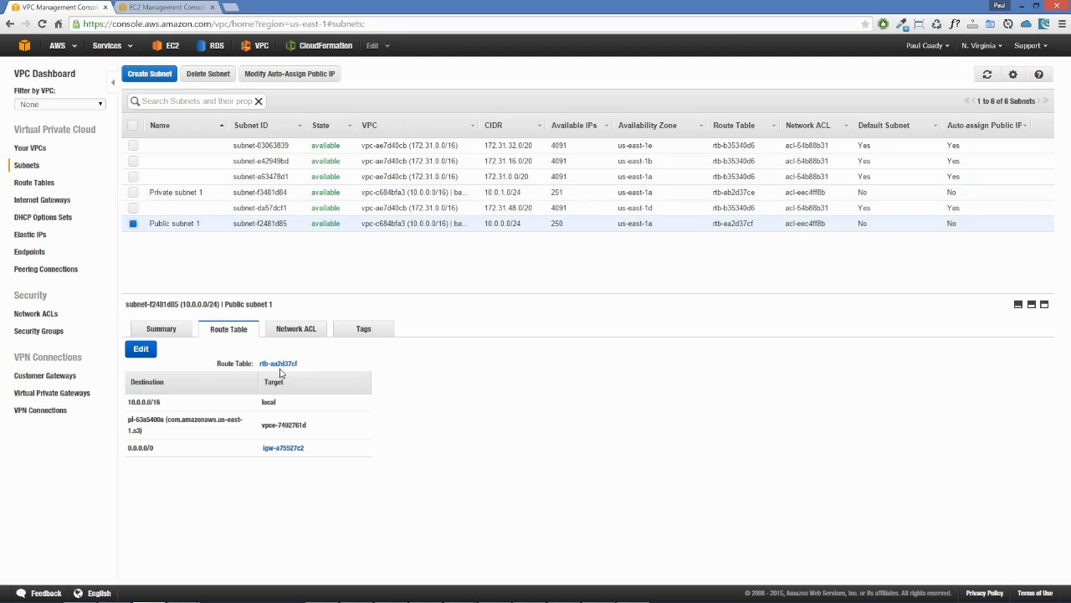
click(277, 363)
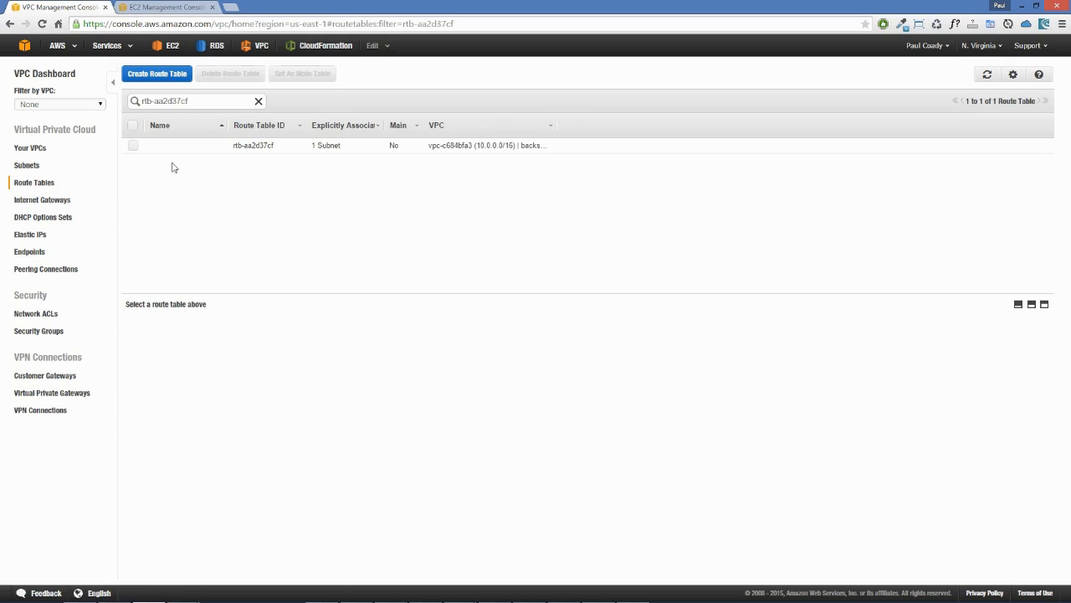
click(148, 149)
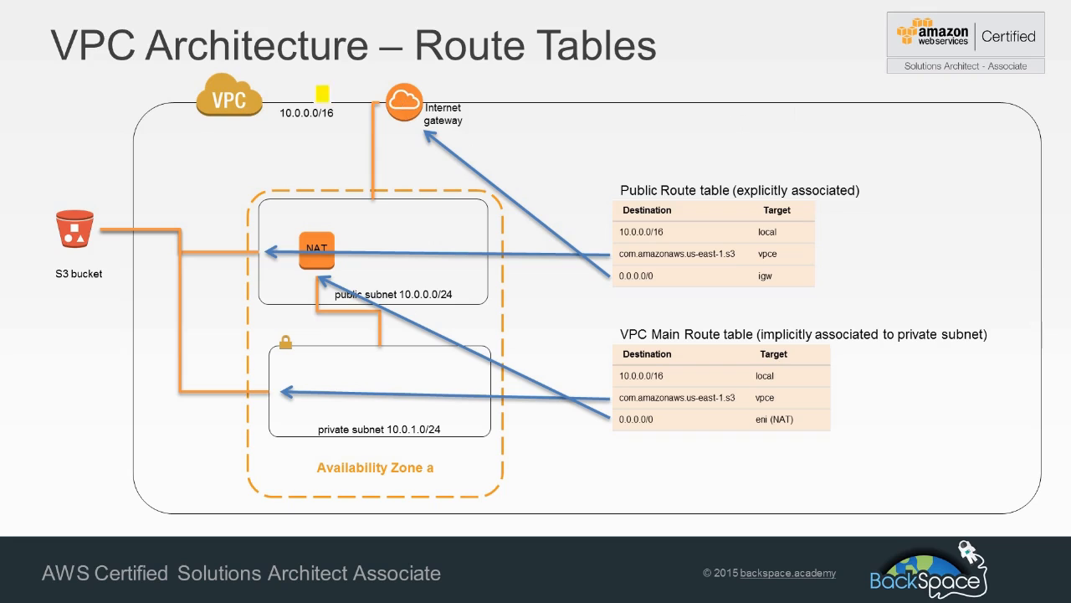
mouse_move(438, 88)
mouse_down()
mouse_move(359, 86)
mouse_move(403, 144)
mouse_move(432, 87)
mouse_up()
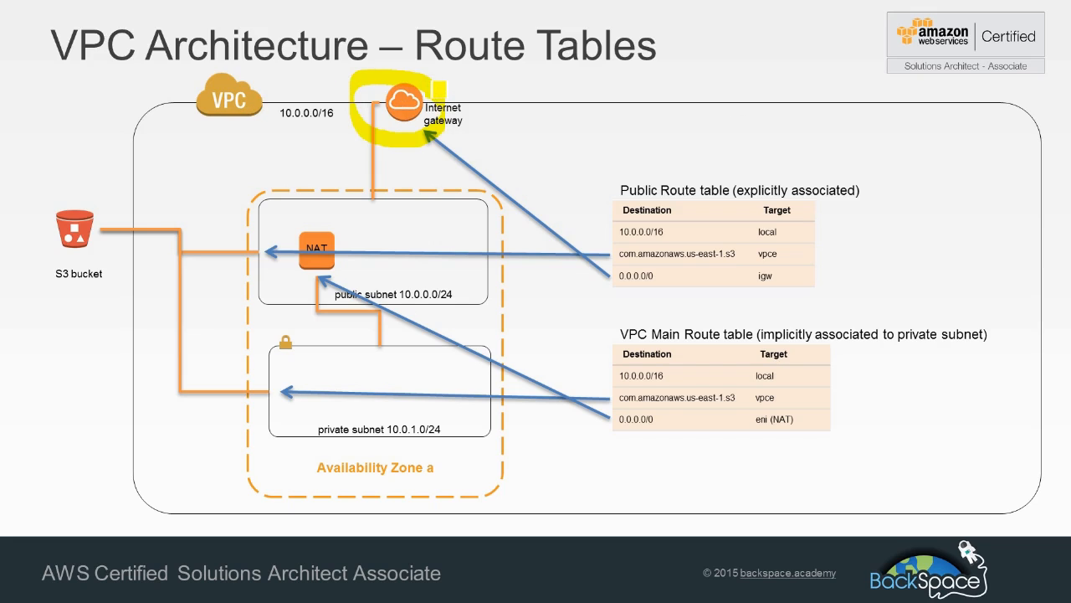
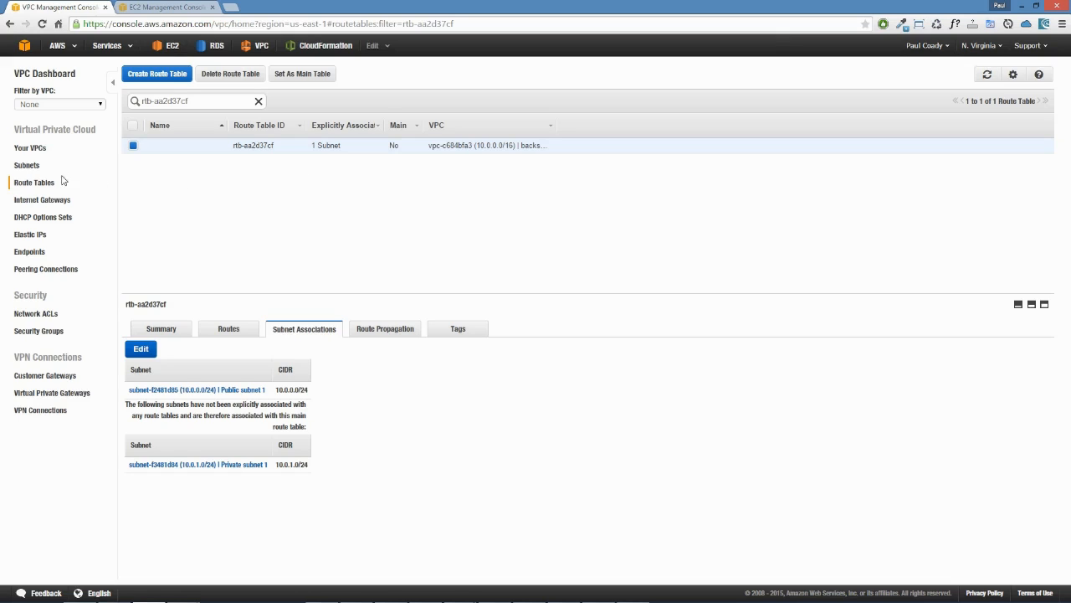
Step: Switch to the EC2 console and open the list of running instances
right_click(171, 46)
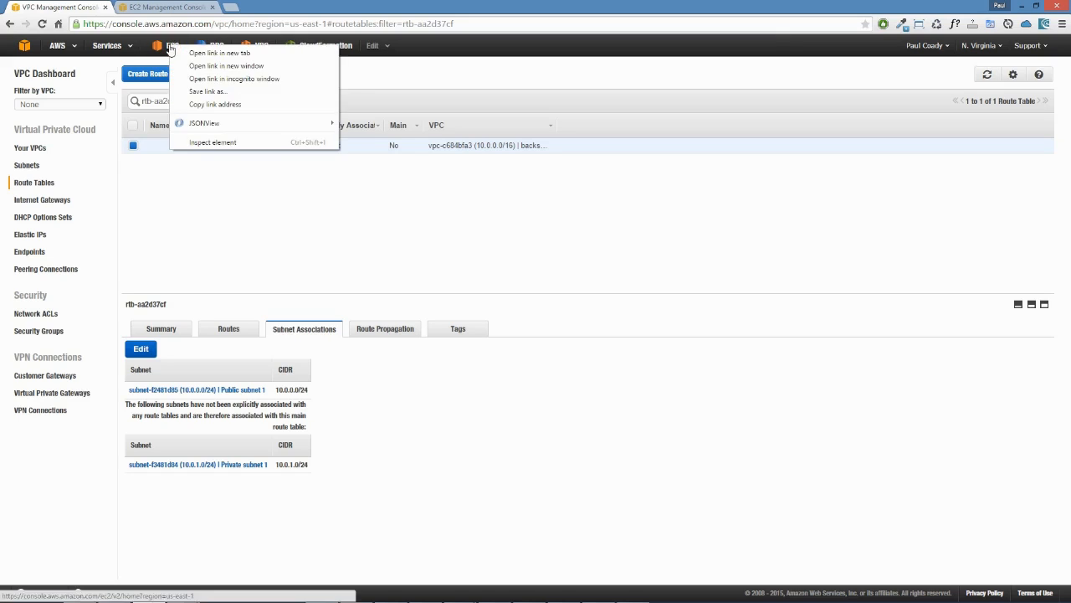
click(261, 194)
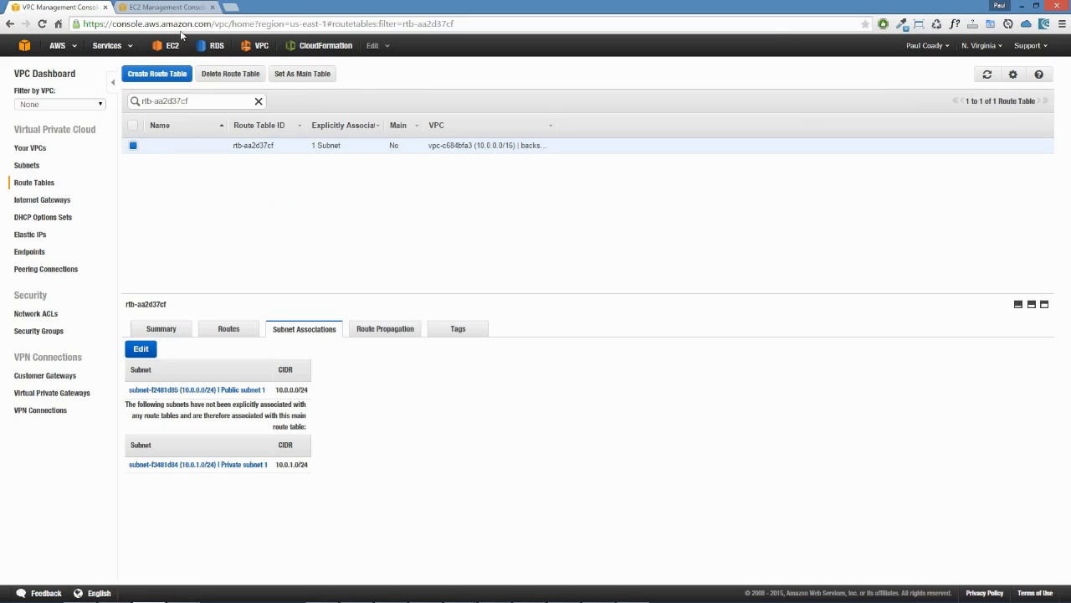
click(159, 8)
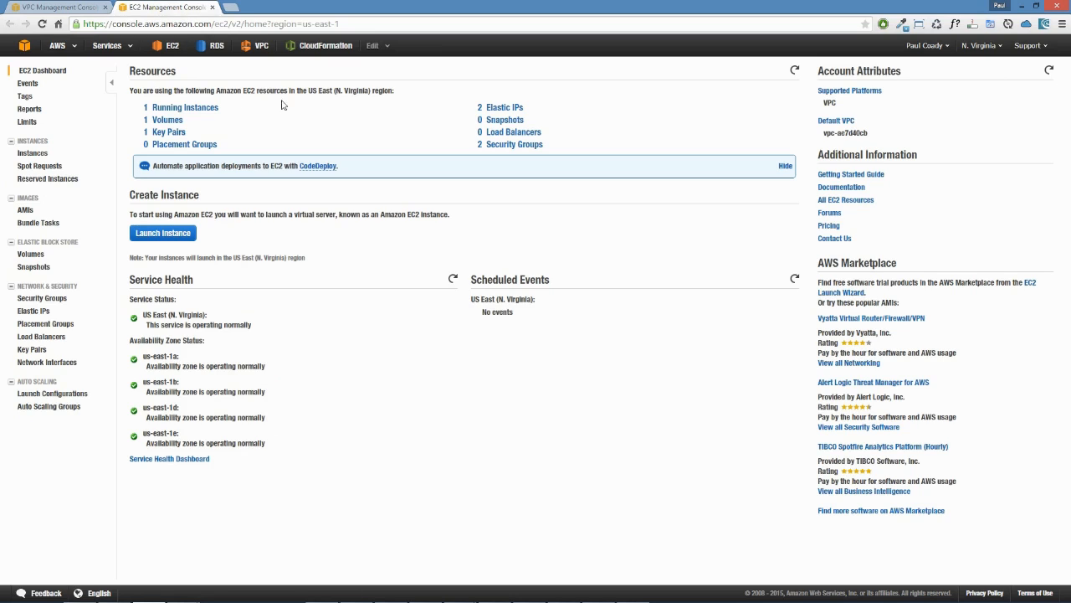
click(178, 109)
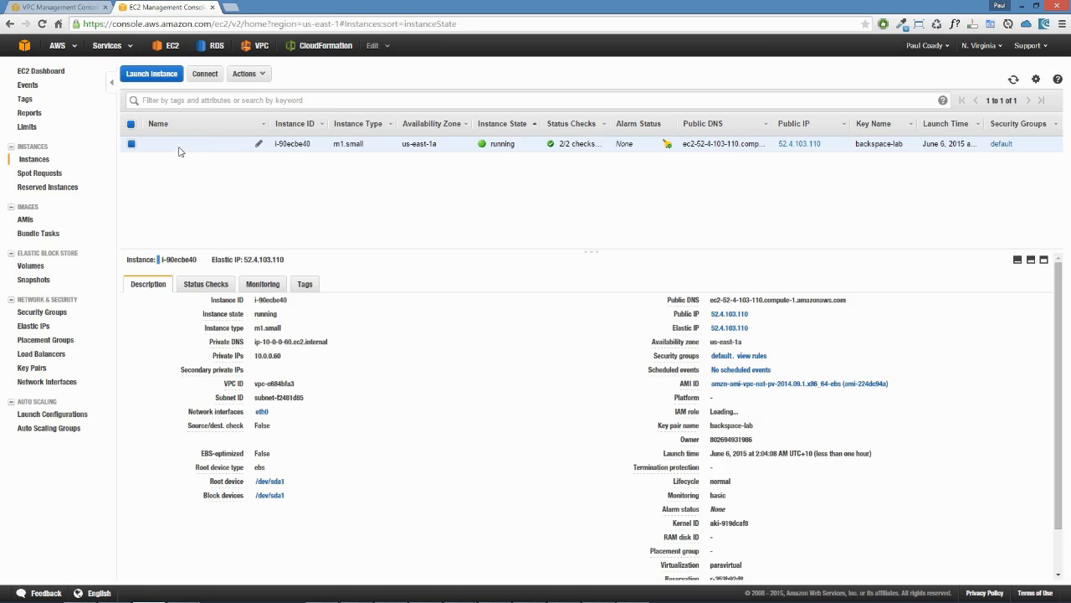
Step: Examine the running instance's ID, type and virtualization in the instance list and its description
drag(371, 149, 329, 149)
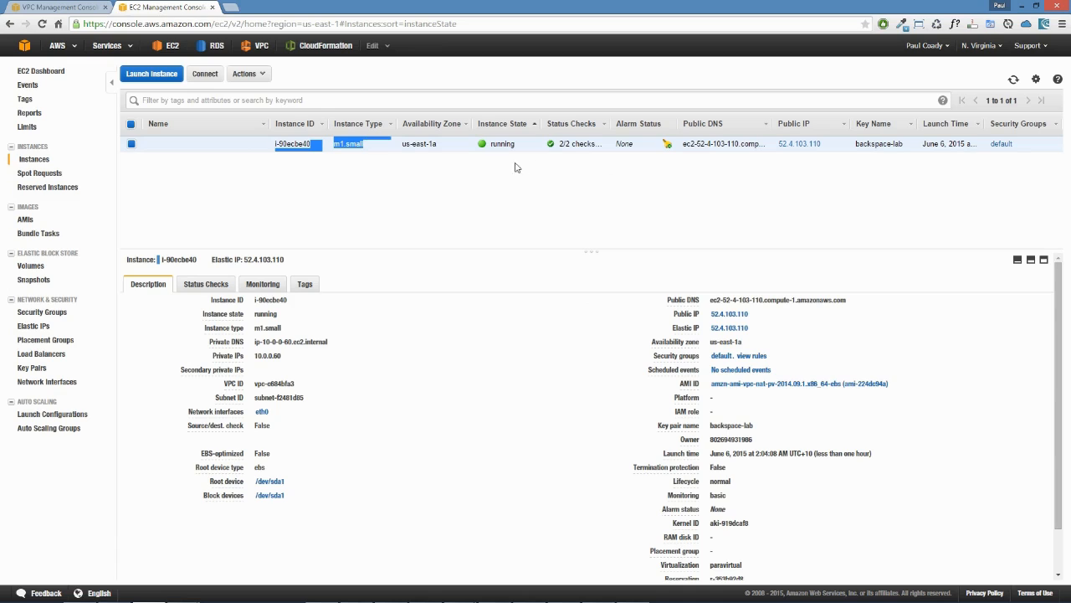
click(228, 145)
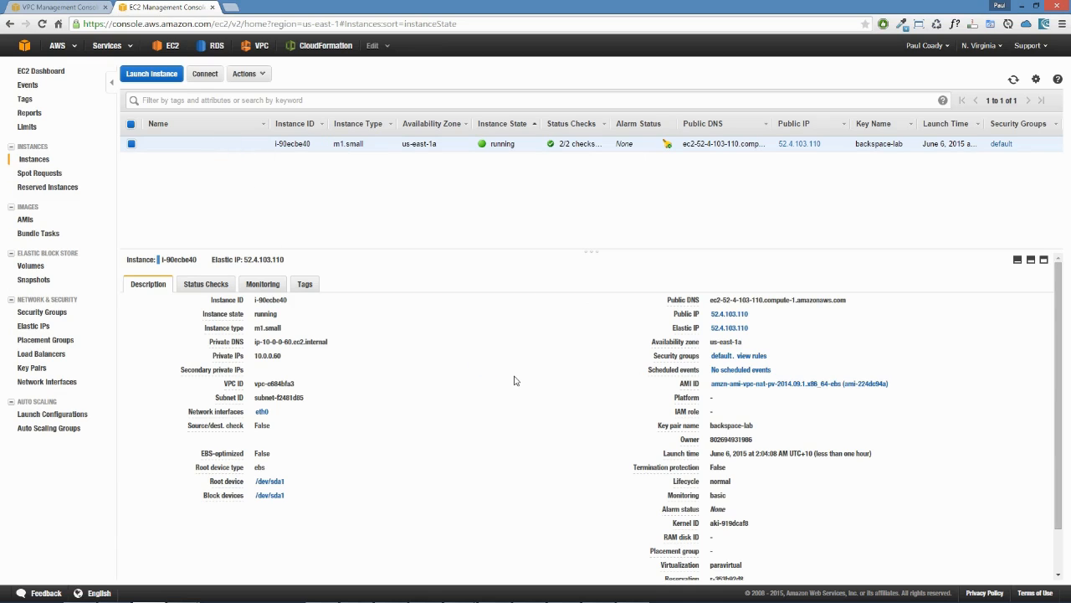
scroll(515, 380, down, 1)
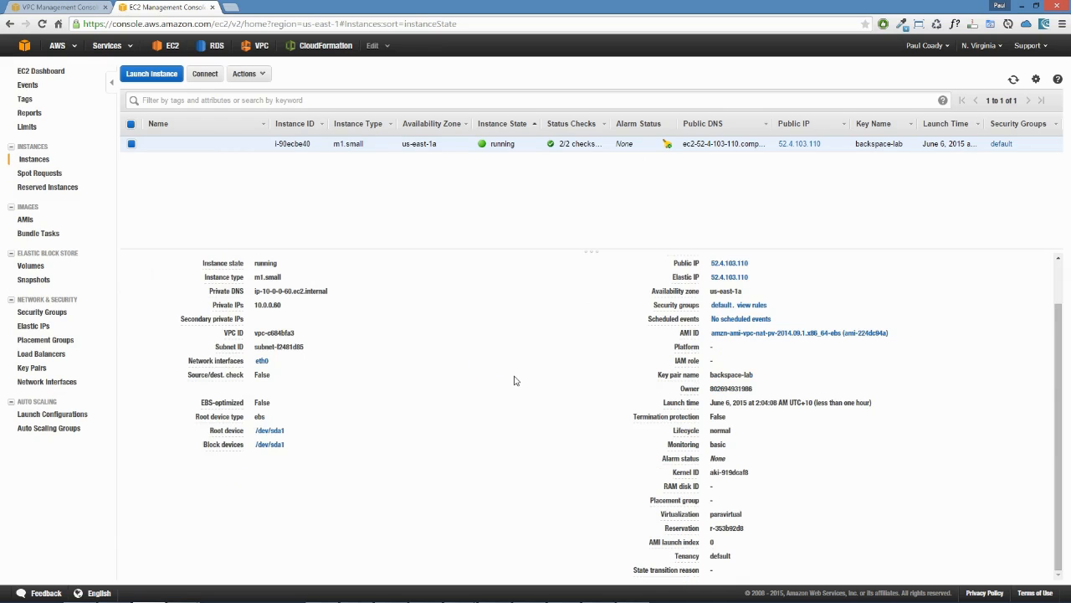
click(659, 513)
triple_click(692, 519)
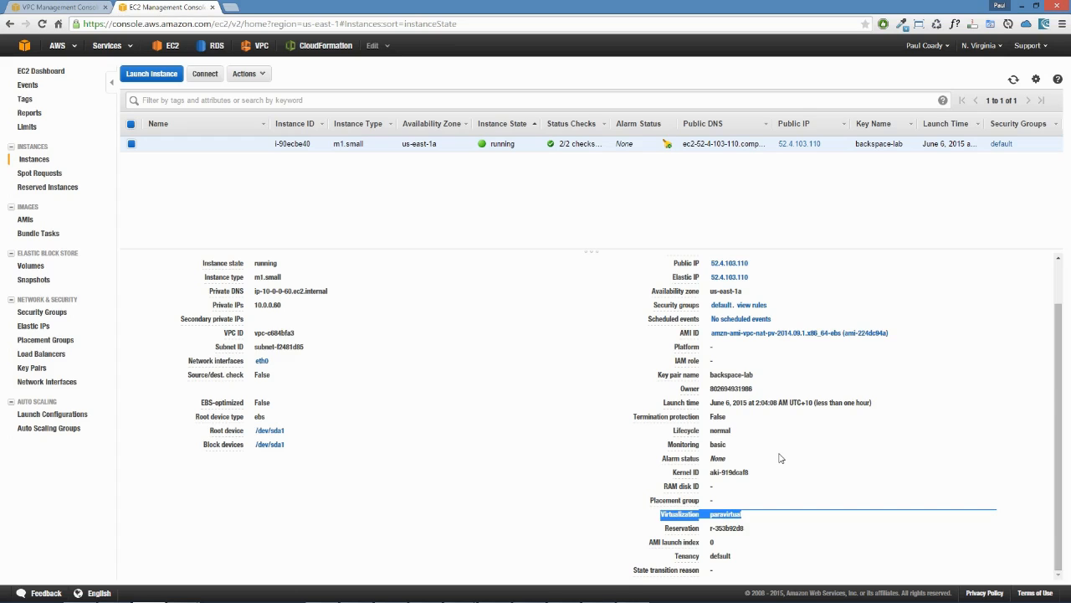
scroll(779, 454, up, 2)
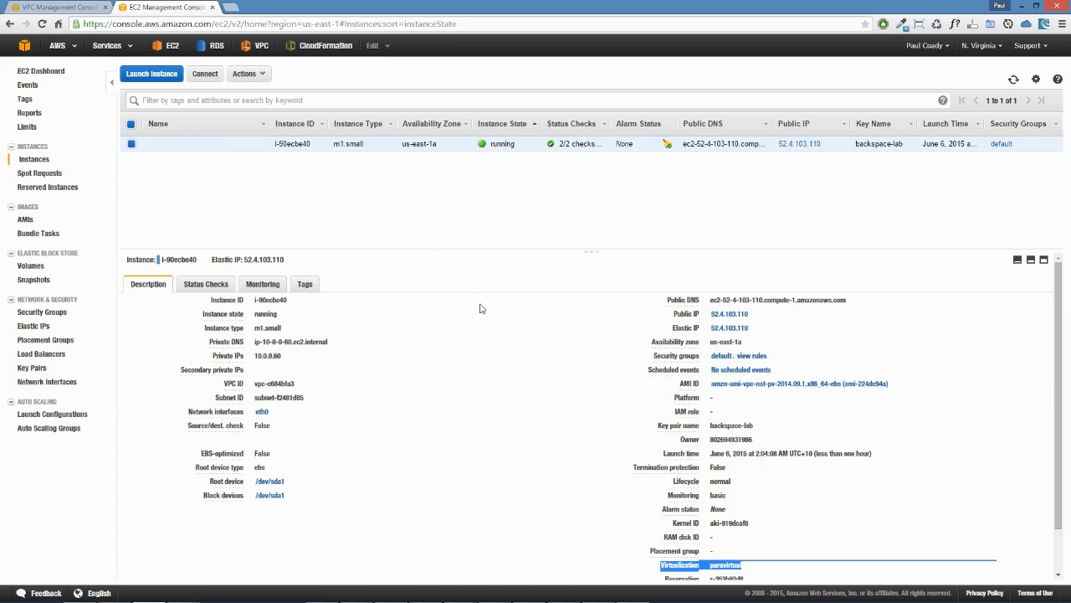
click(808, 359)
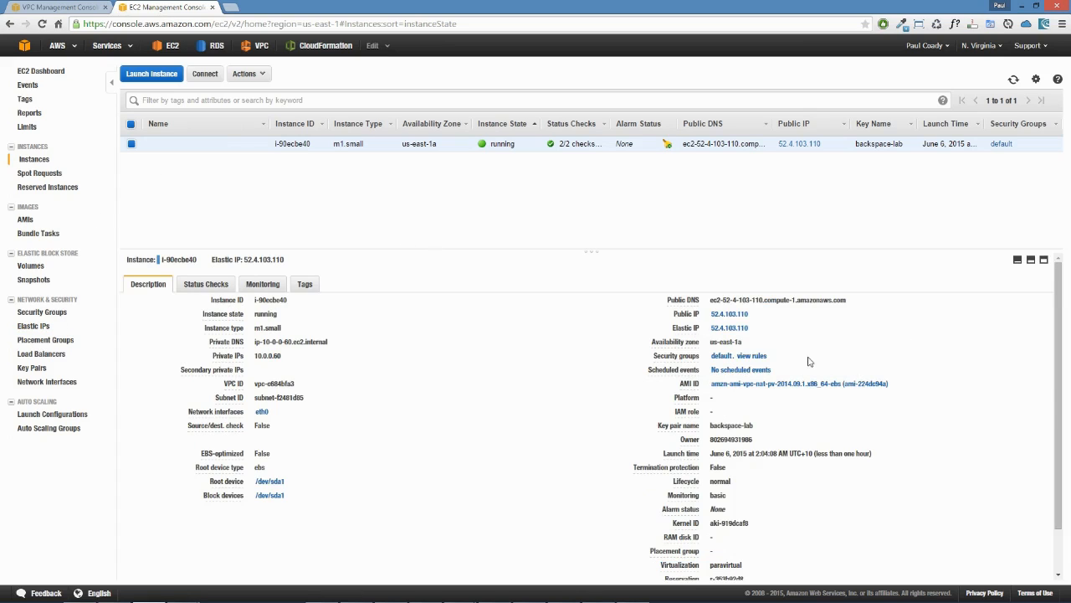
Step: Open the instance's default security group and examine its inbound and outbound rules
click(749, 358)
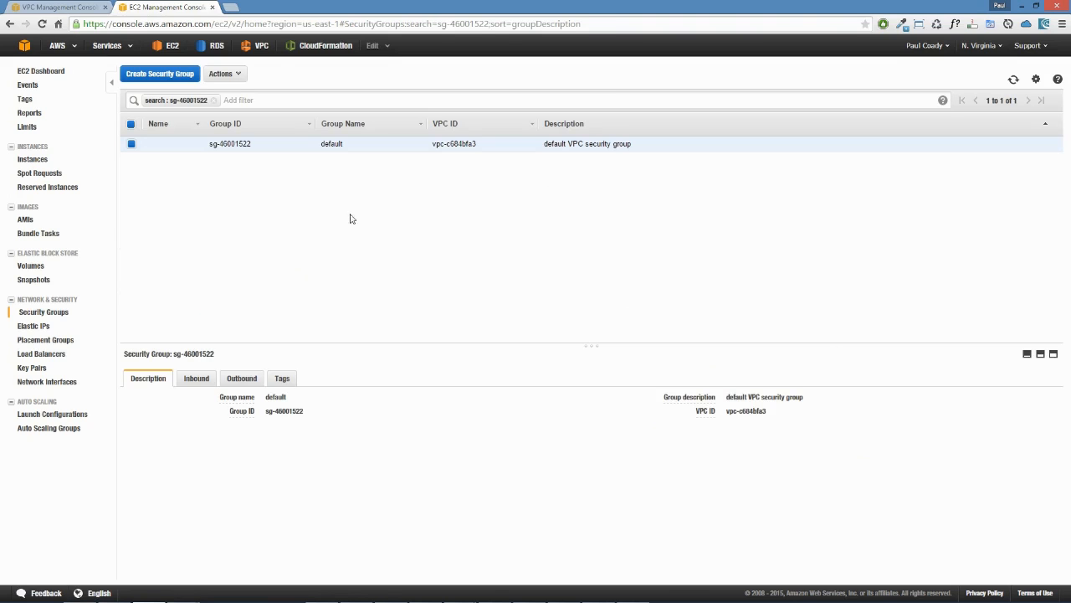
click(193, 377)
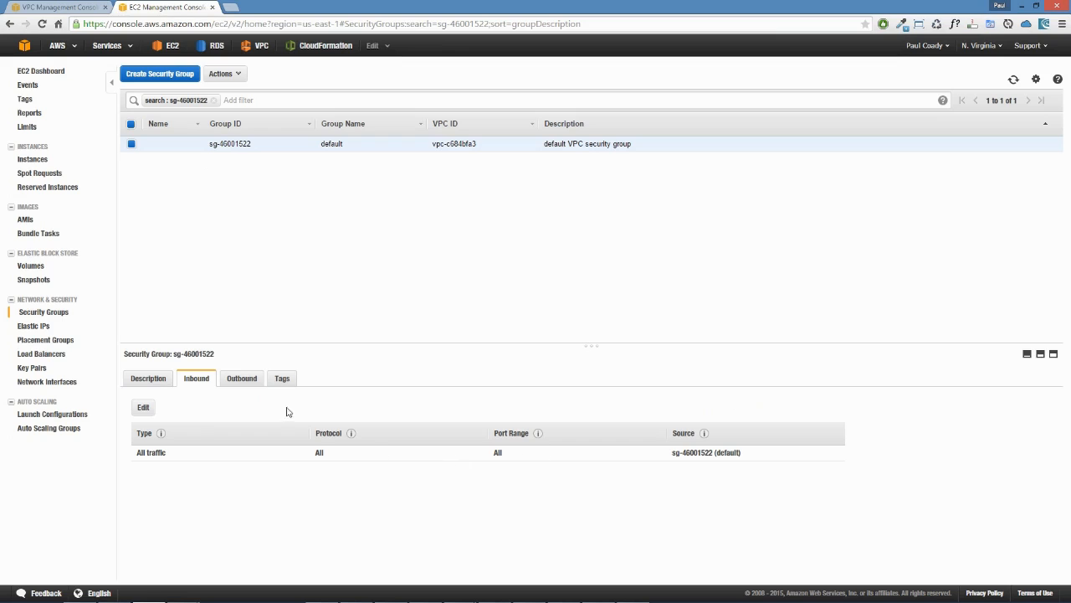
click(242, 378)
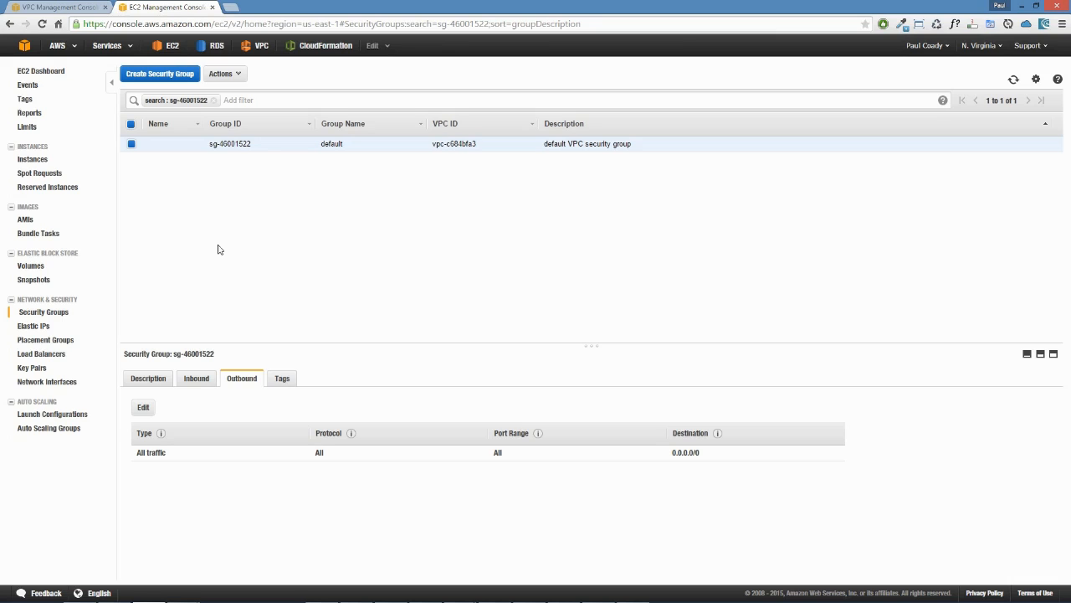
Step: Return to the running instances from the EC2 dashboard and open the Elastic IP behind the instance's public IP
click(57, 72)
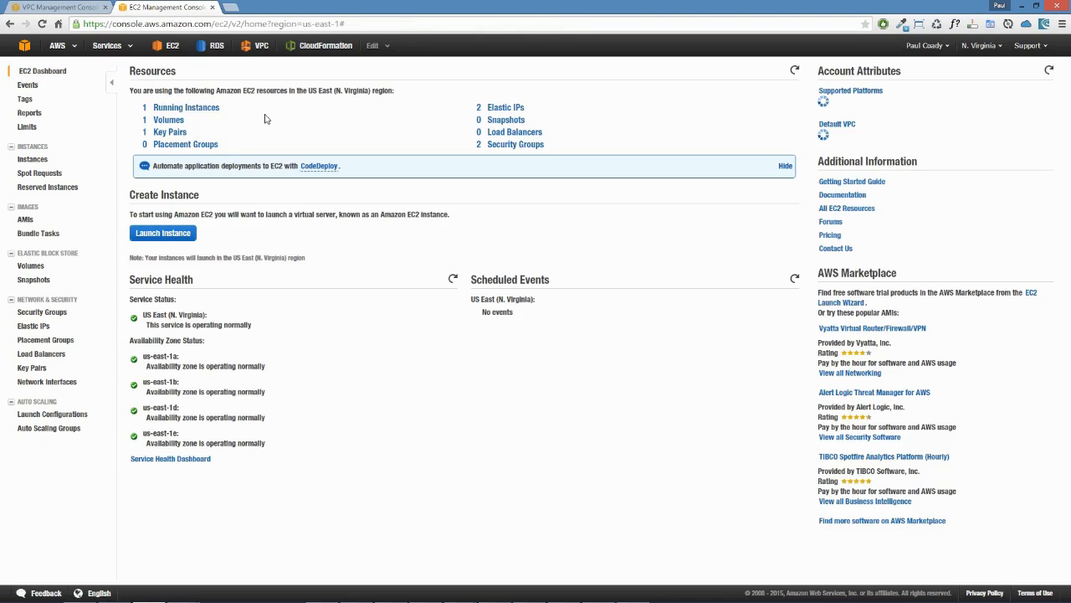
click(165, 110)
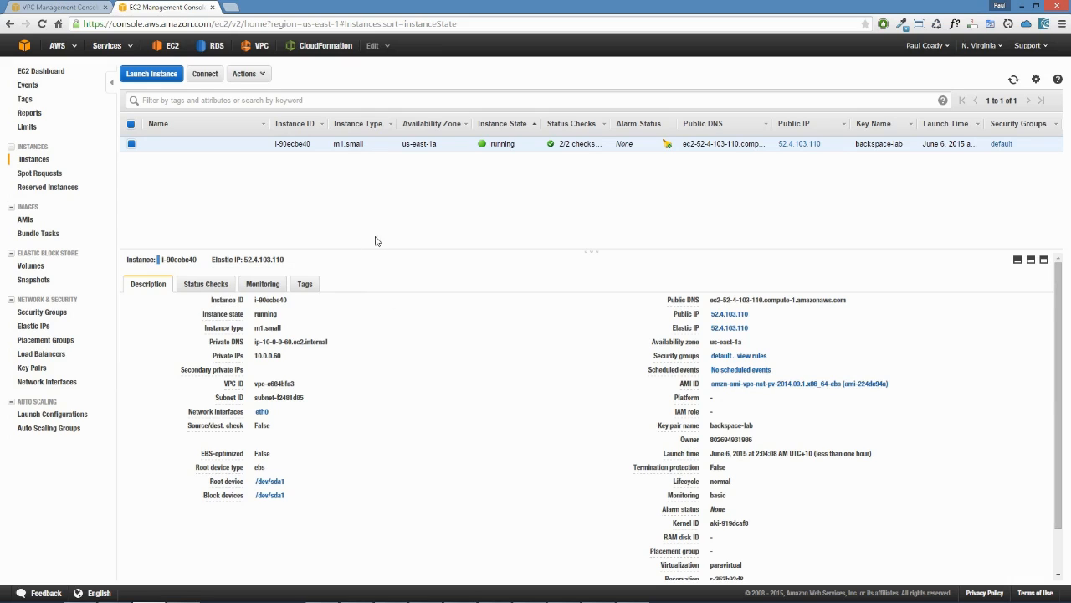
mouse_move(167, 148)
mouse_move(712, 319)
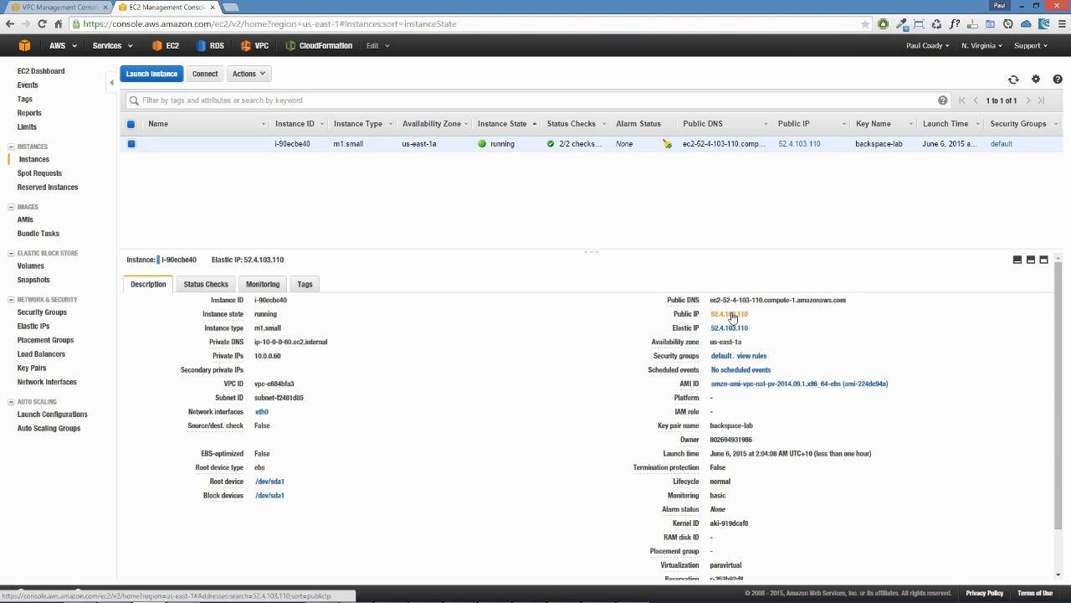
click(730, 316)
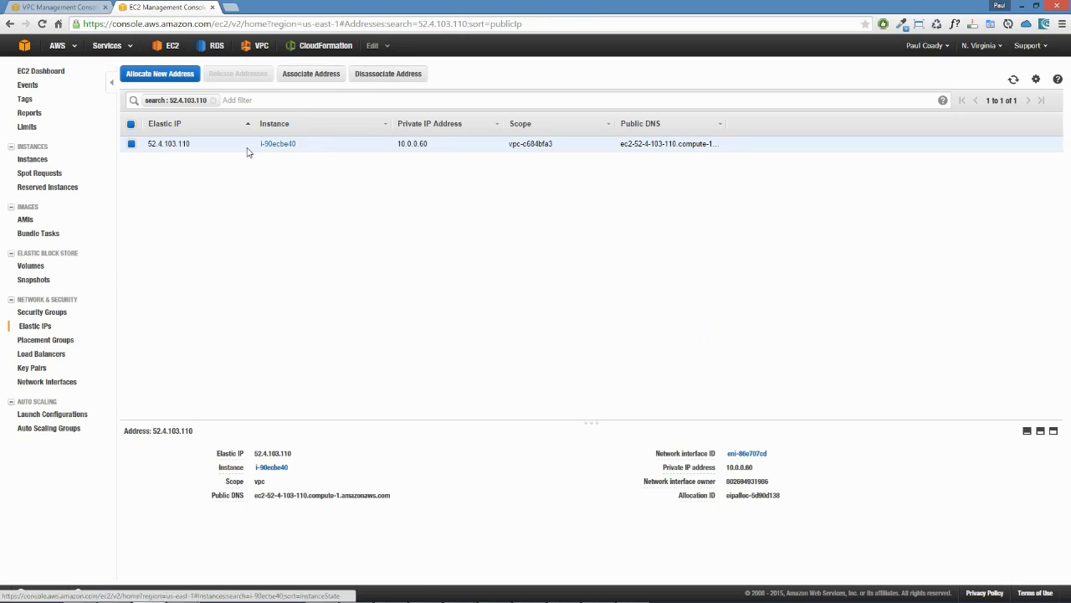
Step: Examine the private IP address that is mapped to the instance's Elastic IP
click(433, 144)
double_click(434, 144)
click(426, 170)
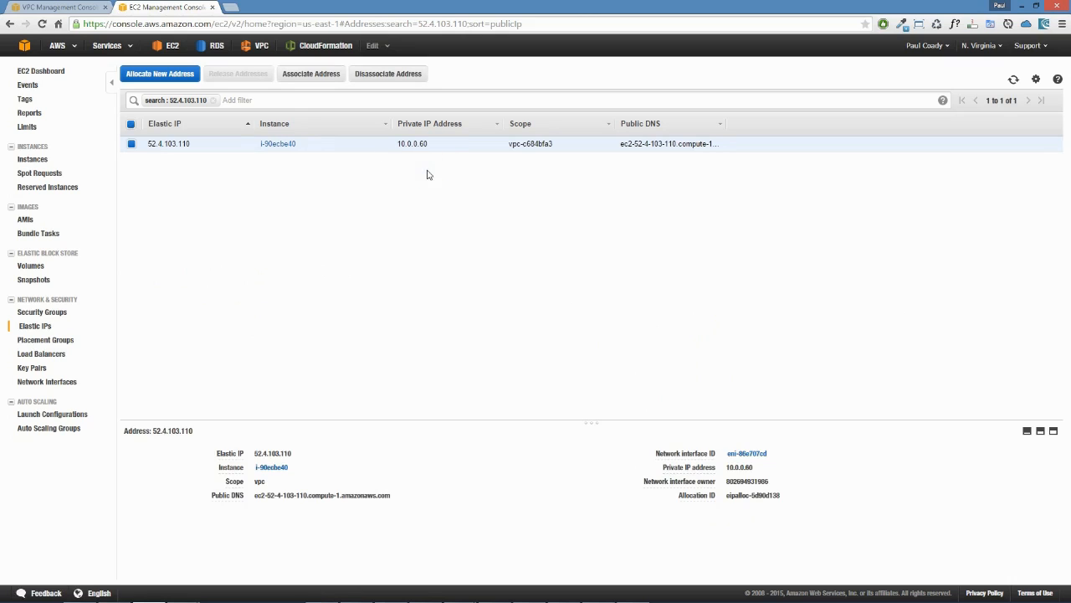
click(432, 147)
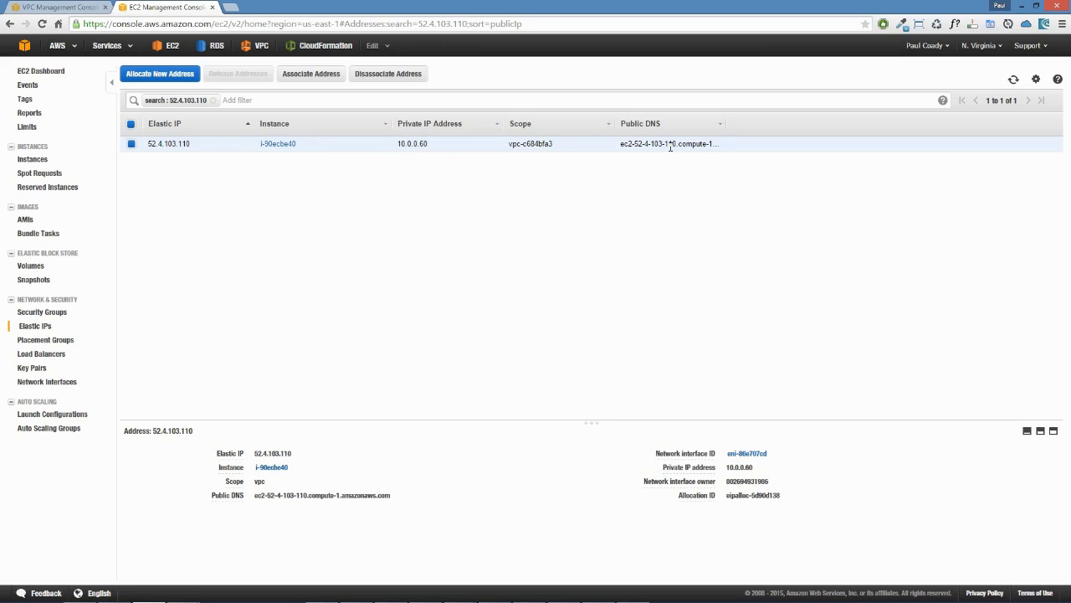
Step: Open the Elastic IP's network interface and turn off Delete on termination in its termination behavior
click(745, 454)
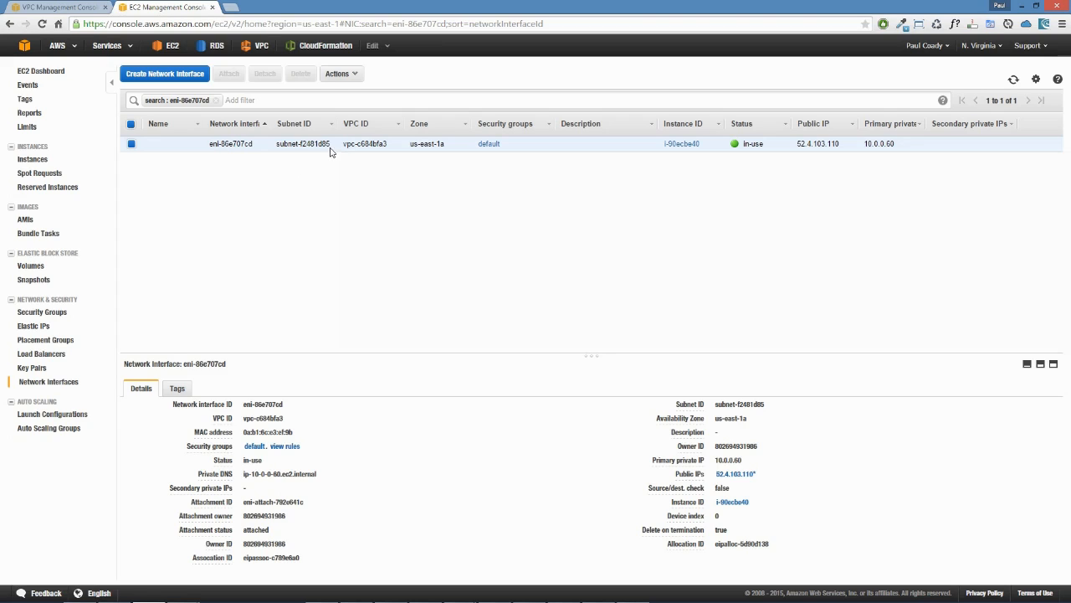
click(354, 74)
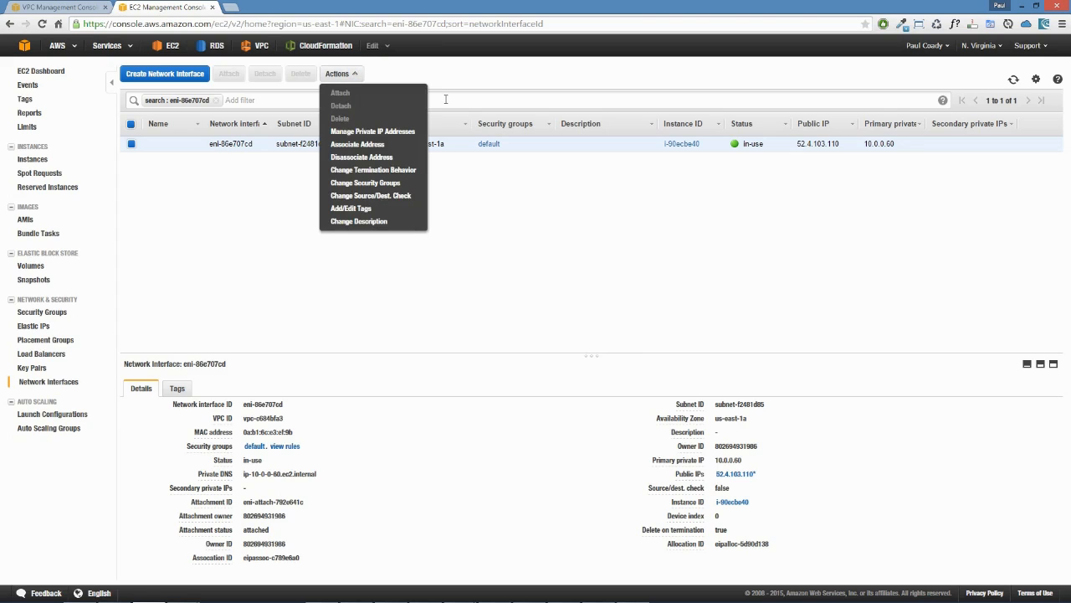
click(382, 171)
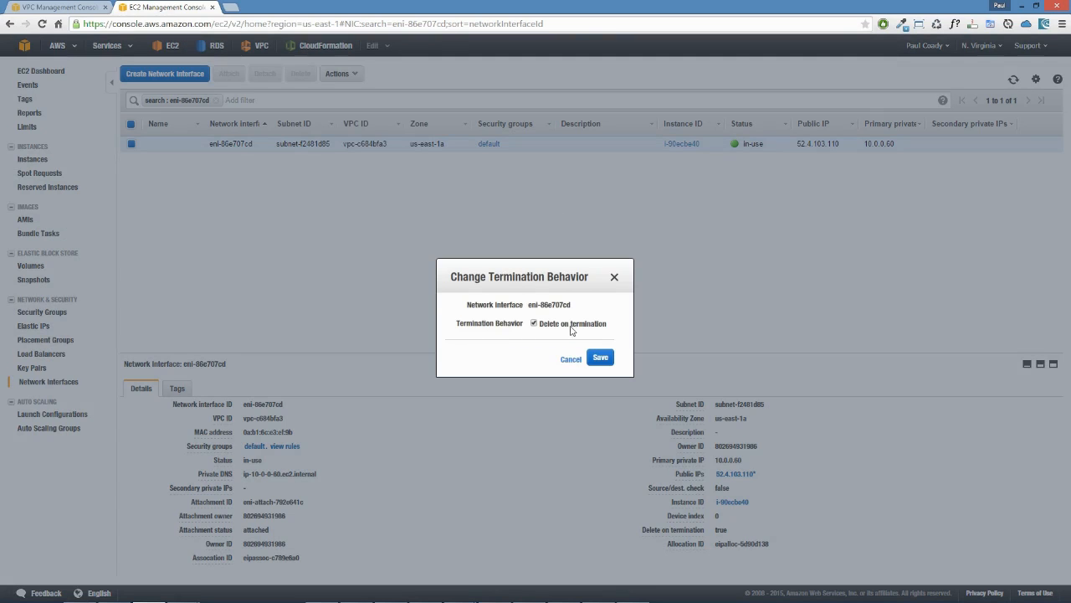
click(534, 323)
click(600, 358)
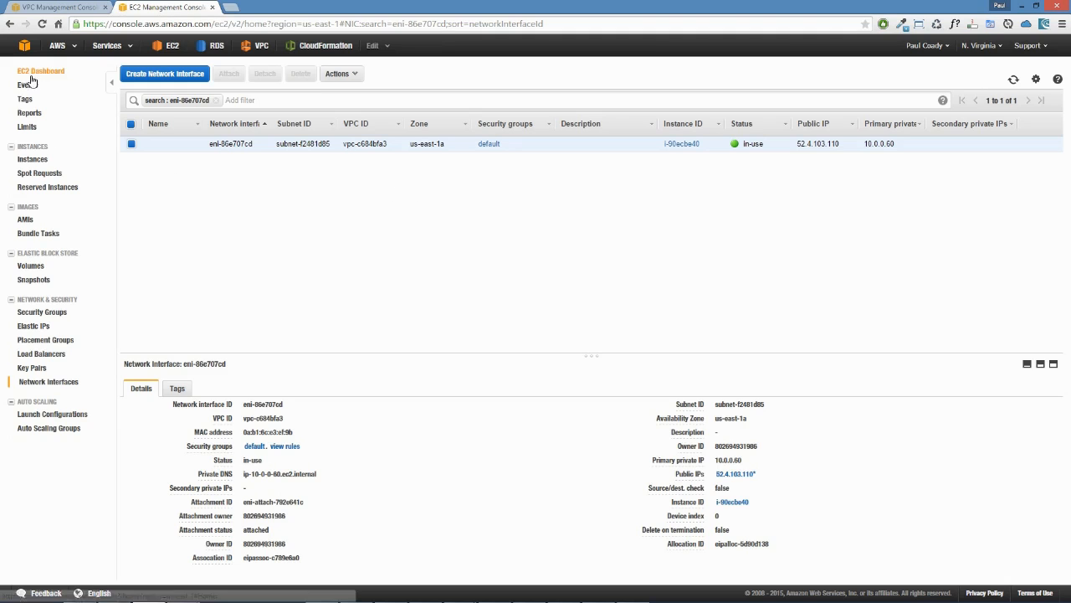
Step: Select the running m1.small instance in the instance list and terminate it
click(30, 159)
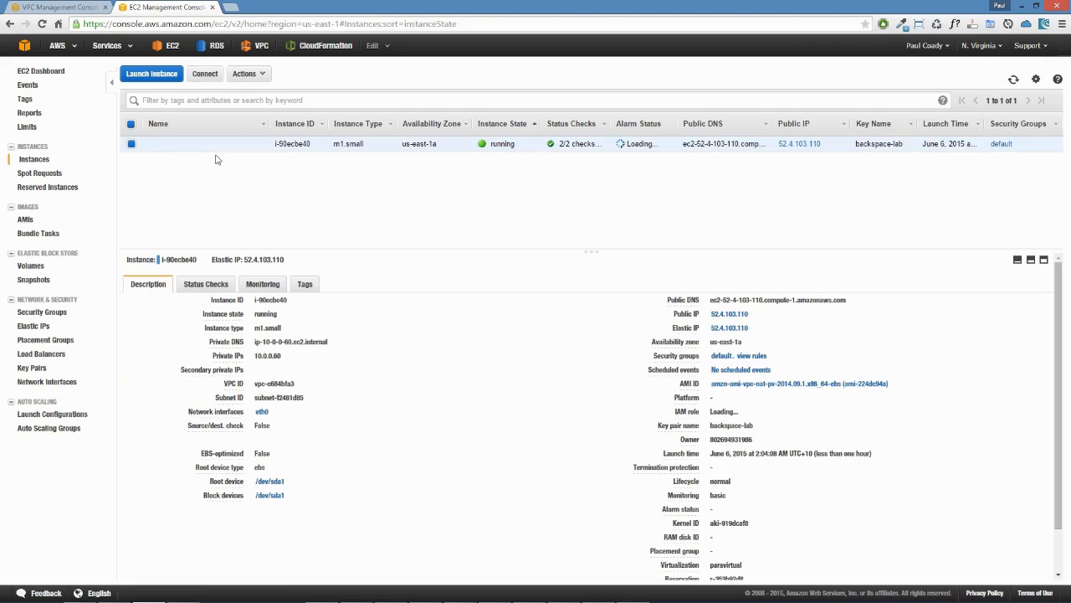
click(131, 144)
click(134, 144)
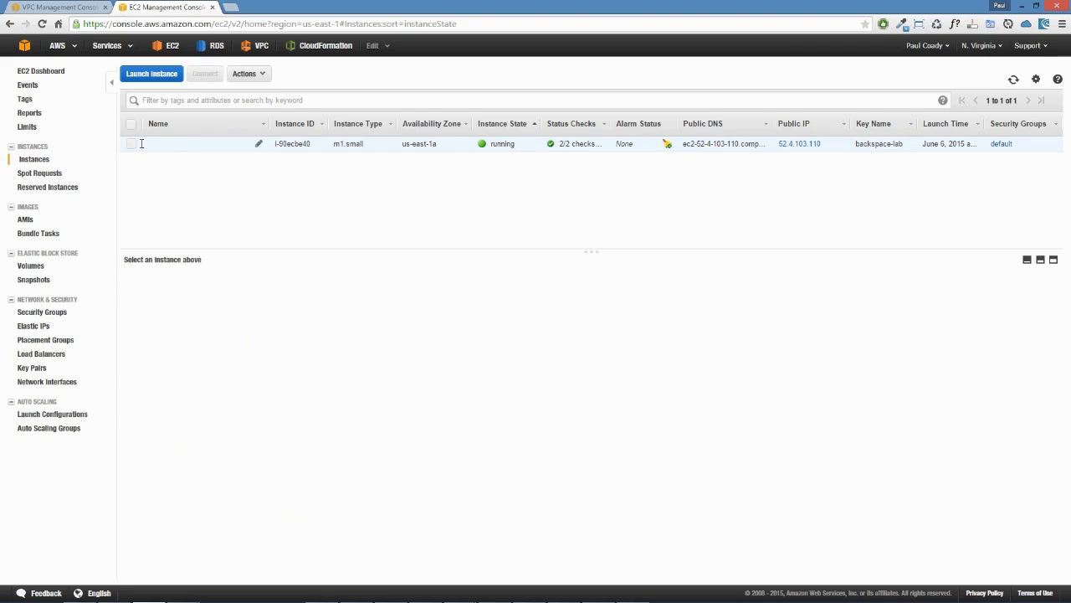
click(193, 141)
click(255, 73)
mouse_move(267, 154)
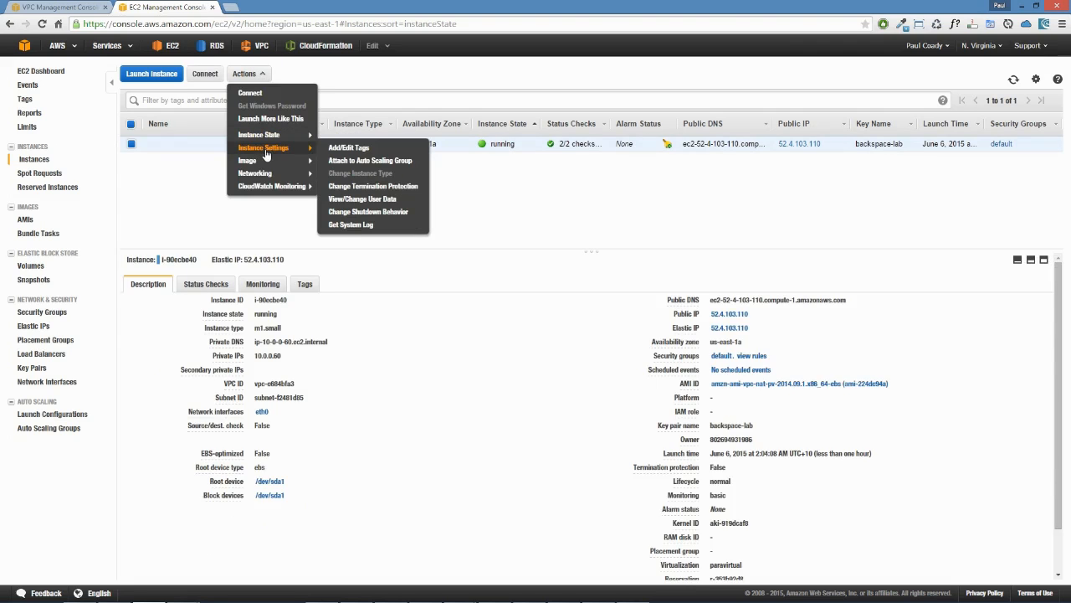
mouse_move(269, 132)
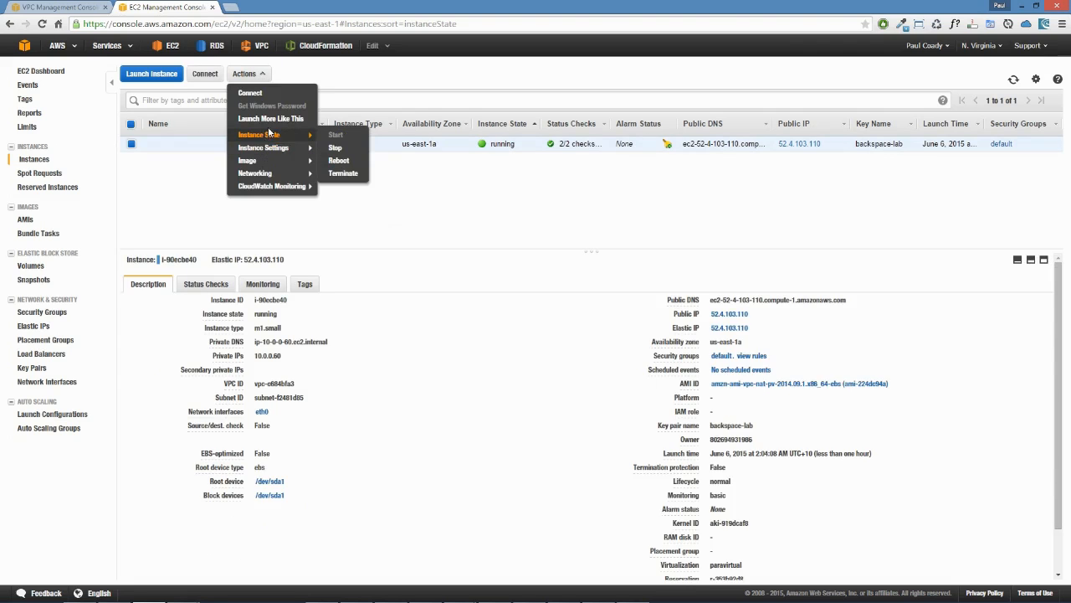
click(342, 173)
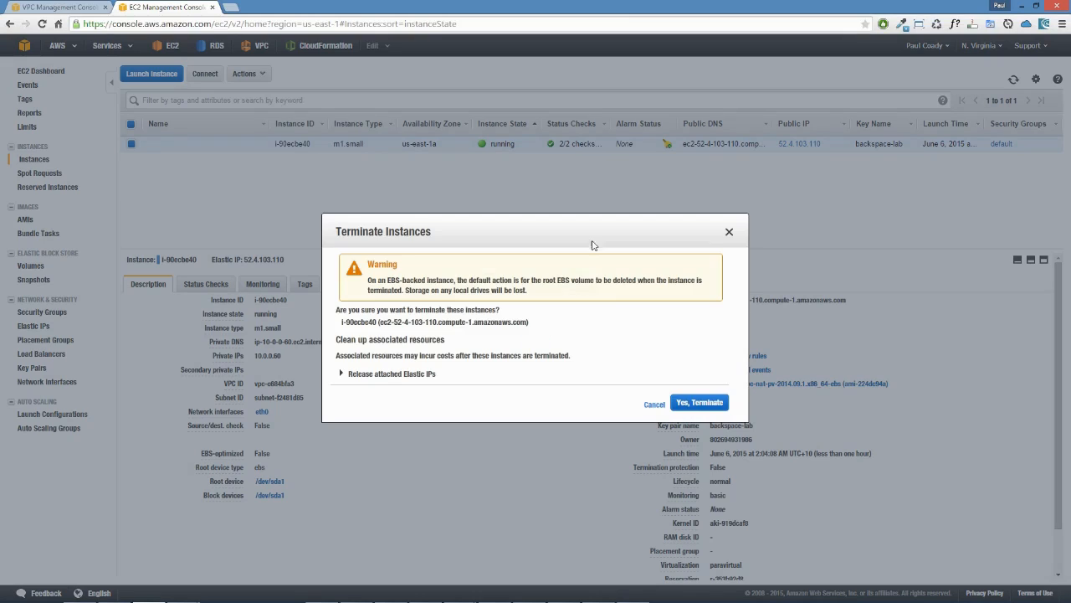
click(708, 403)
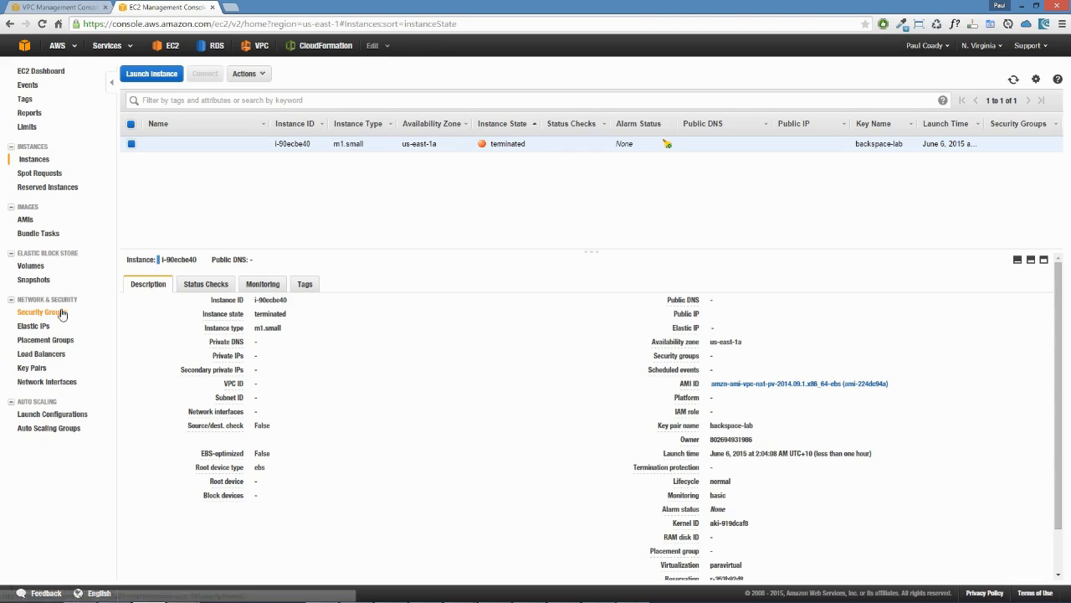
Step: Open the network interface list and examine the interface that belonged to the terminated instance
click(57, 385)
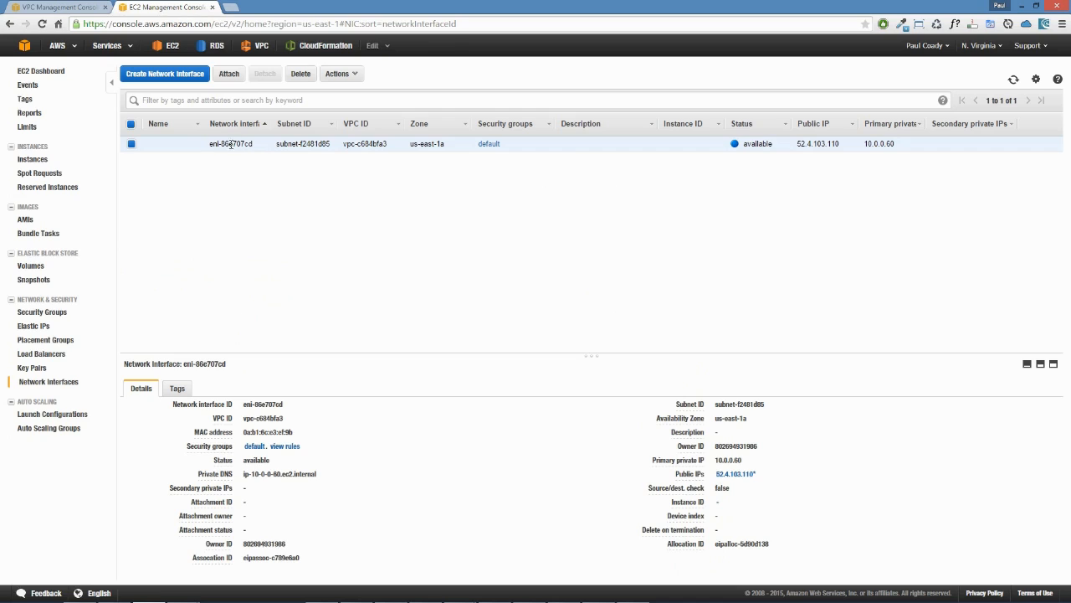
drag(263, 148, 208, 144)
click(276, 189)
Step: Start a new security group named NATSG with the description NAT Security Group in the backspace-lab VPC
click(44, 312)
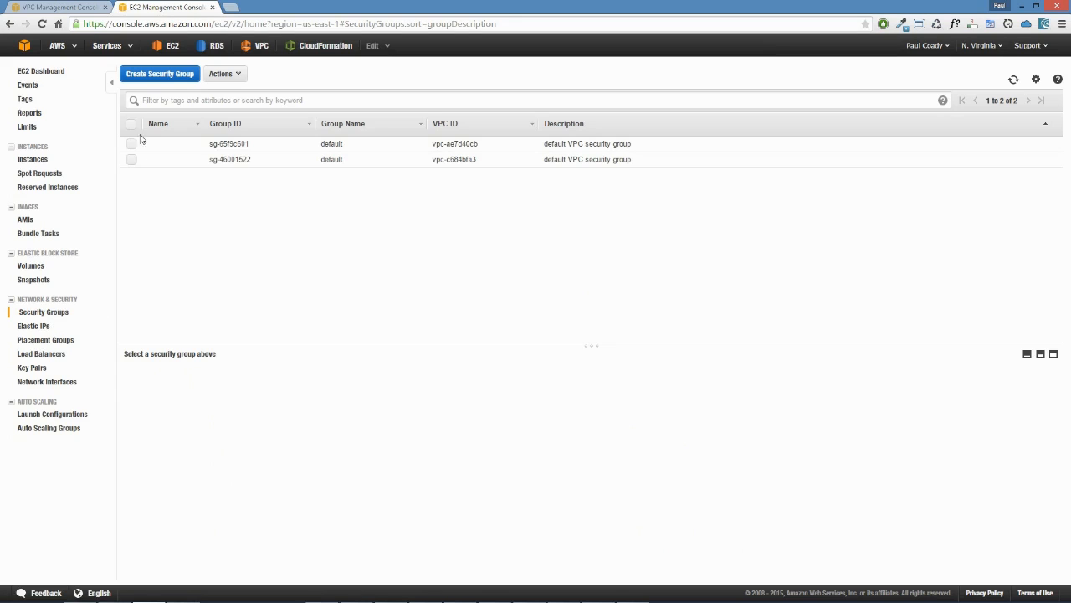
click(167, 76)
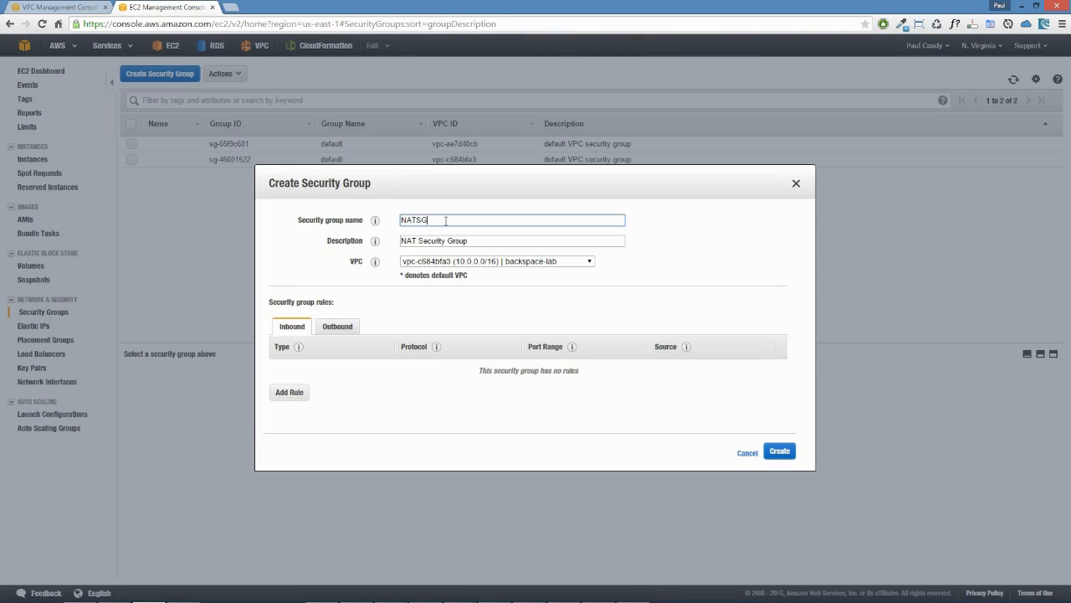
click(447, 220)
drag(447, 220, 361, 224)
click(443, 218)
drag(478, 243, 403, 244)
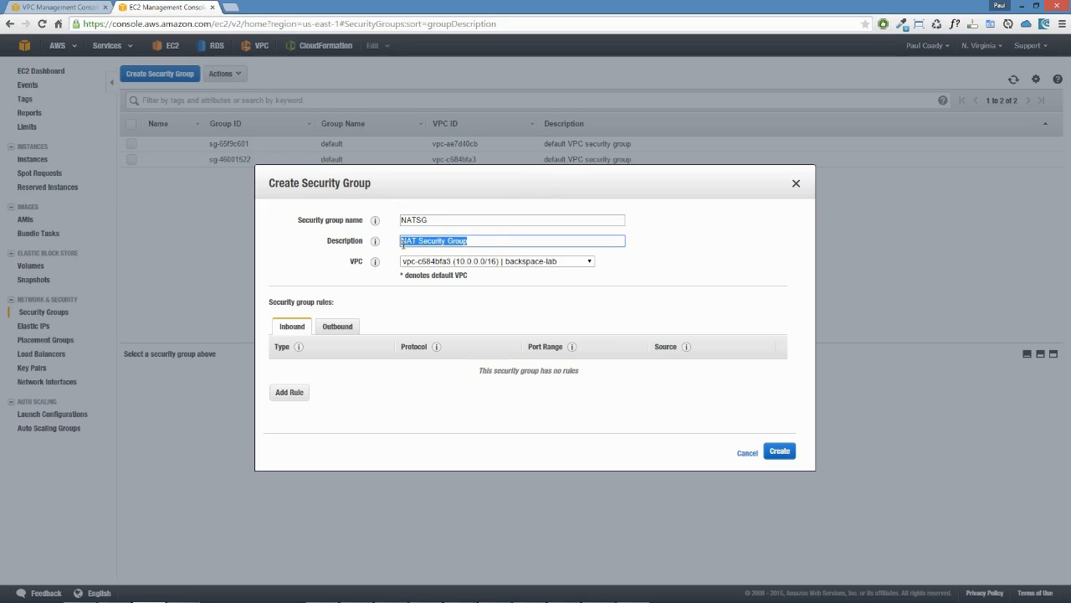
click(471, 263)
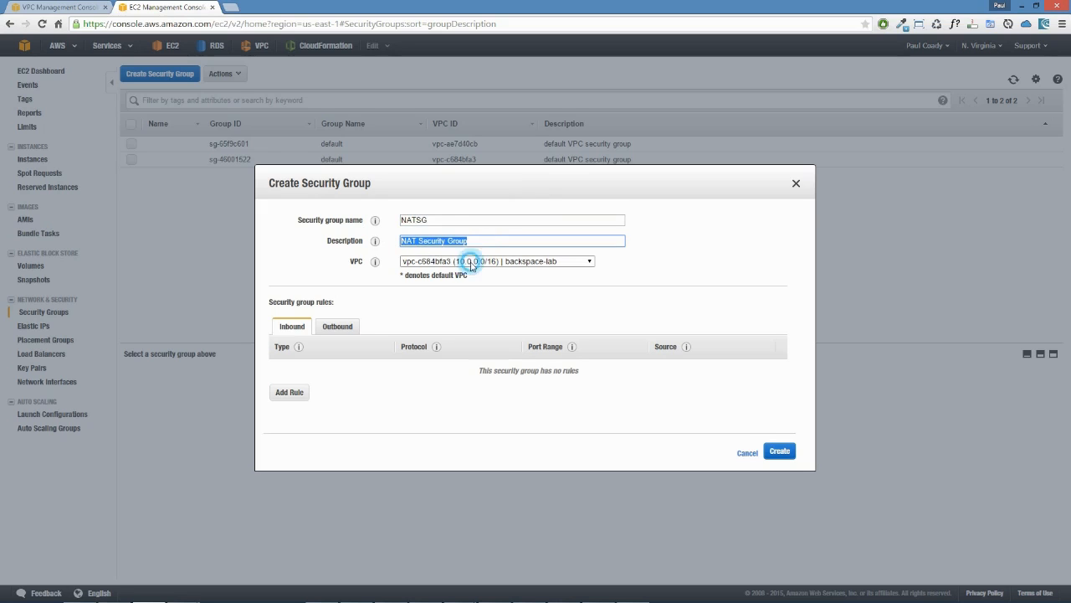
click(541, 271)
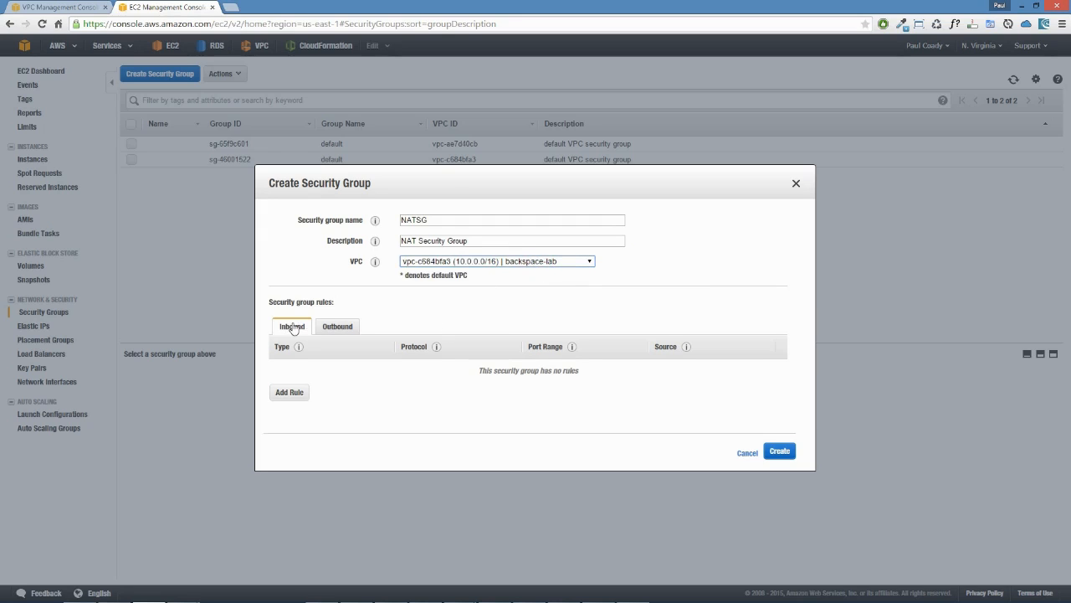
Step: Add inbound rules allowing HTTP and HTTPS from 10.0.1.0/24 and SSH from My IP
click(290, 393)
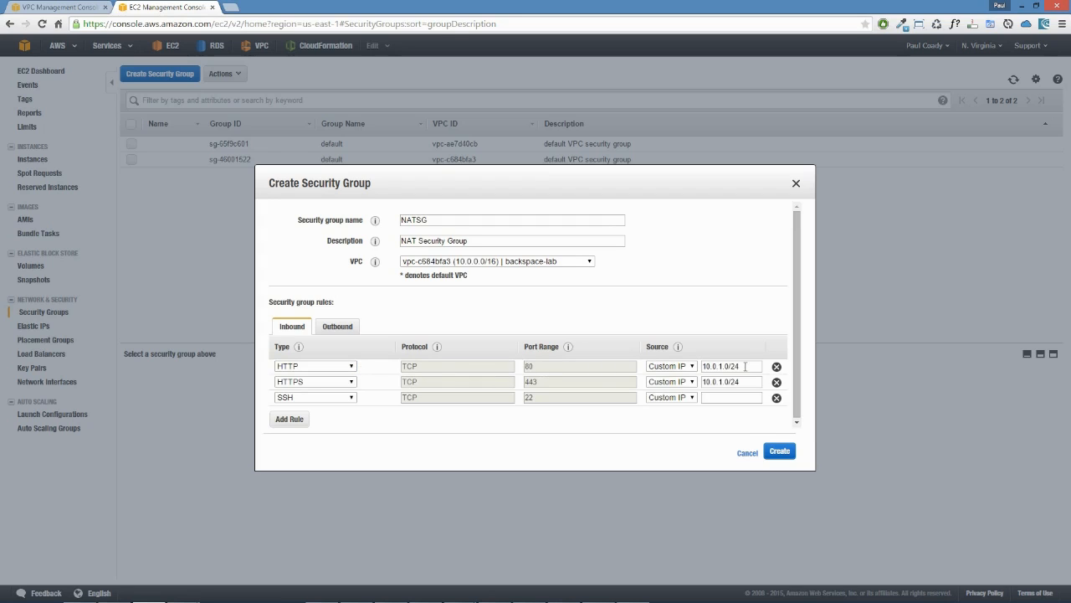
drag(745, 365, 703, 365)
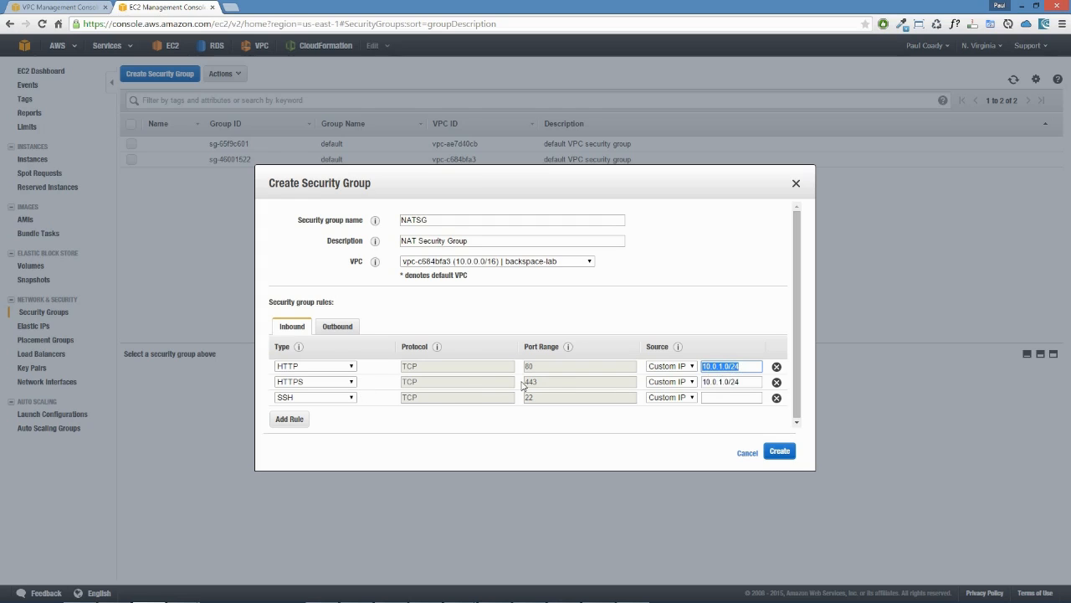
click(553, 386)
drag(513, 383, 514, 388)
click(588, 410)
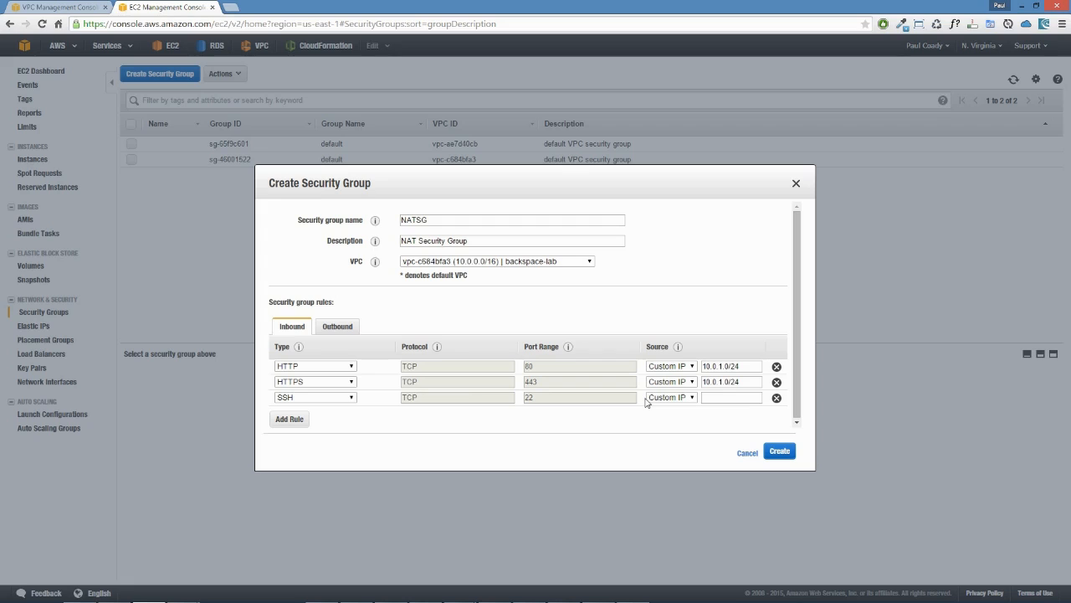
click(691, 396)
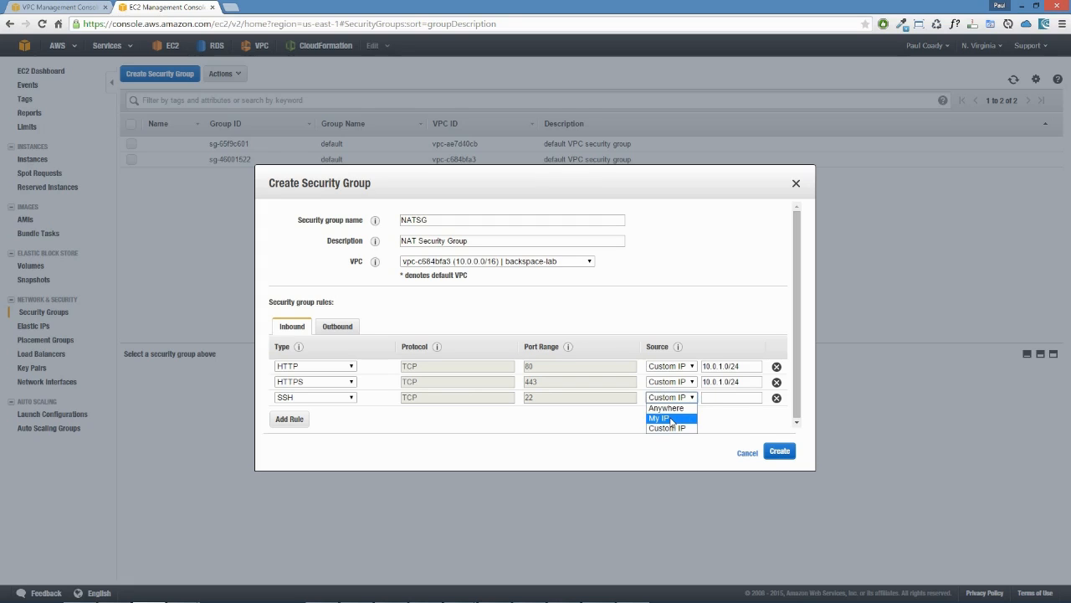
click(672, 419)
Step: Set the outbound rules to HTTP and HTTPS with destination Anywhere, and create the security group
click(338, 327)
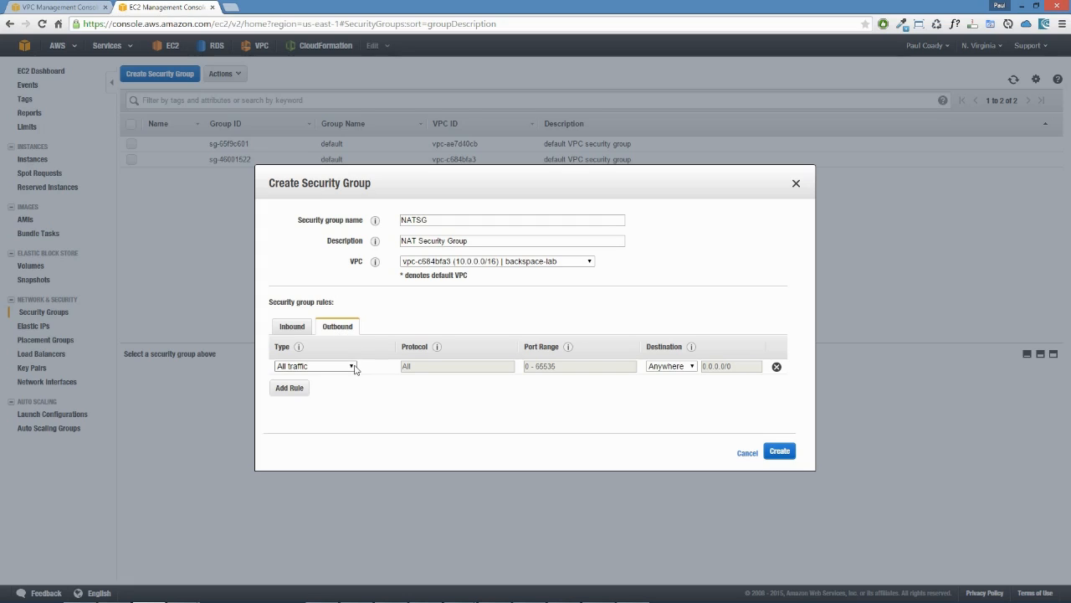
click(352, 366)
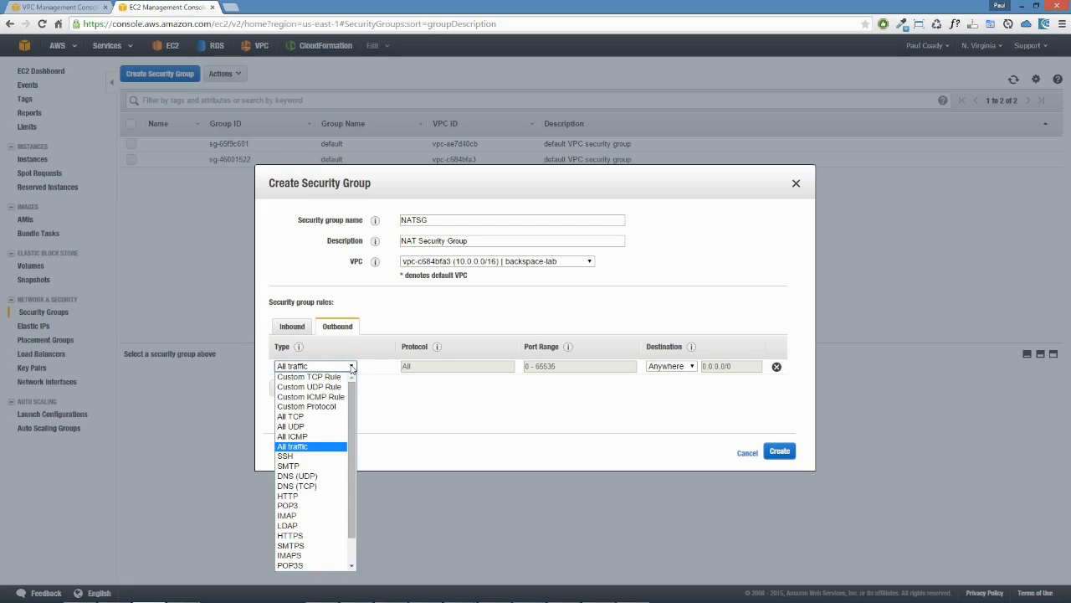
click(302, 496)
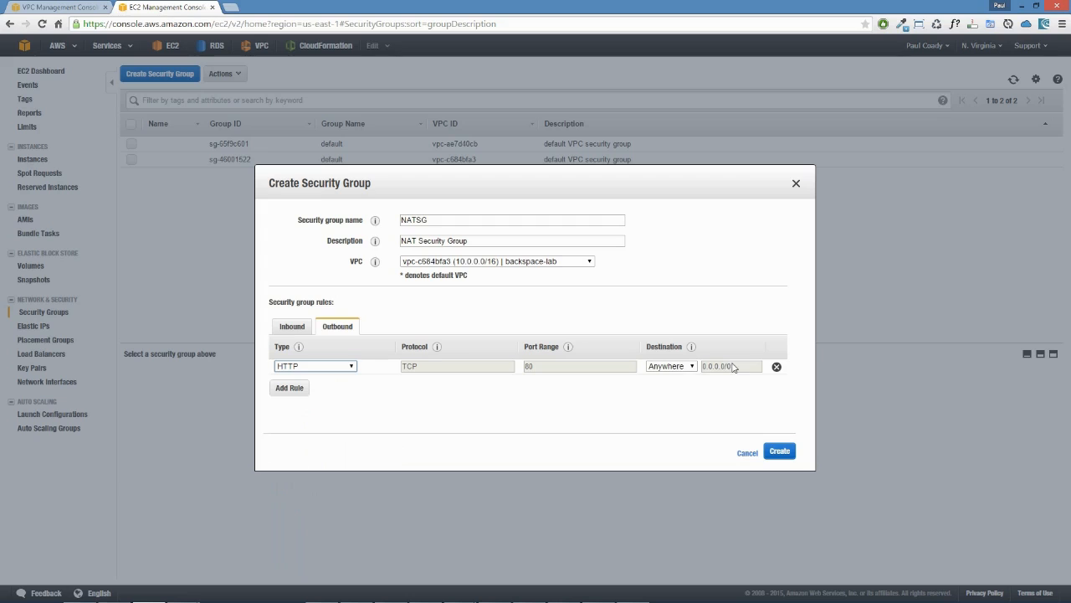
click(303, 390)
click(352, 384)
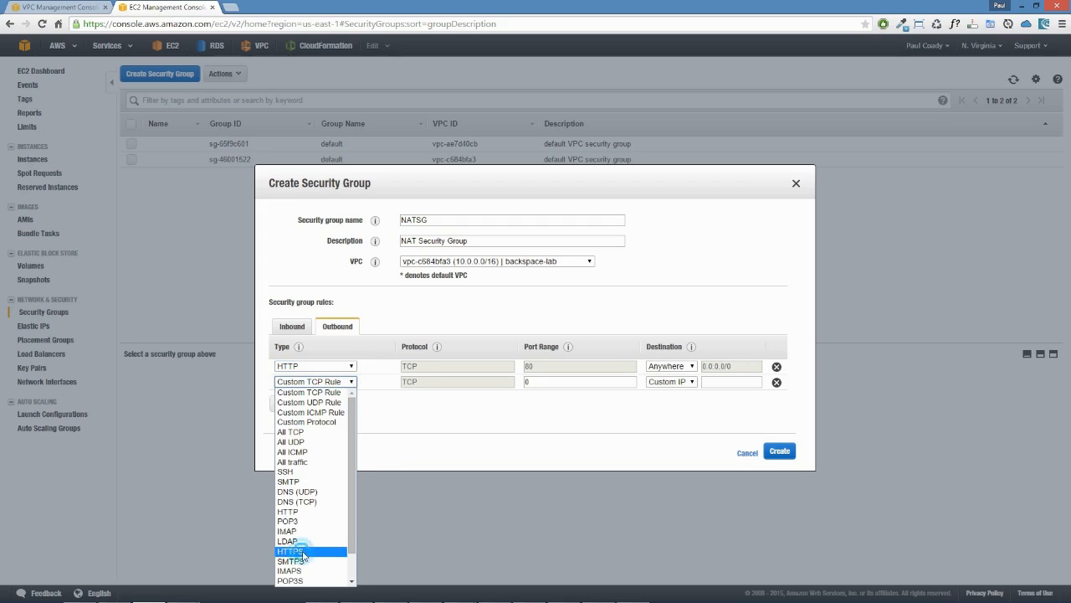
click(302, 551)
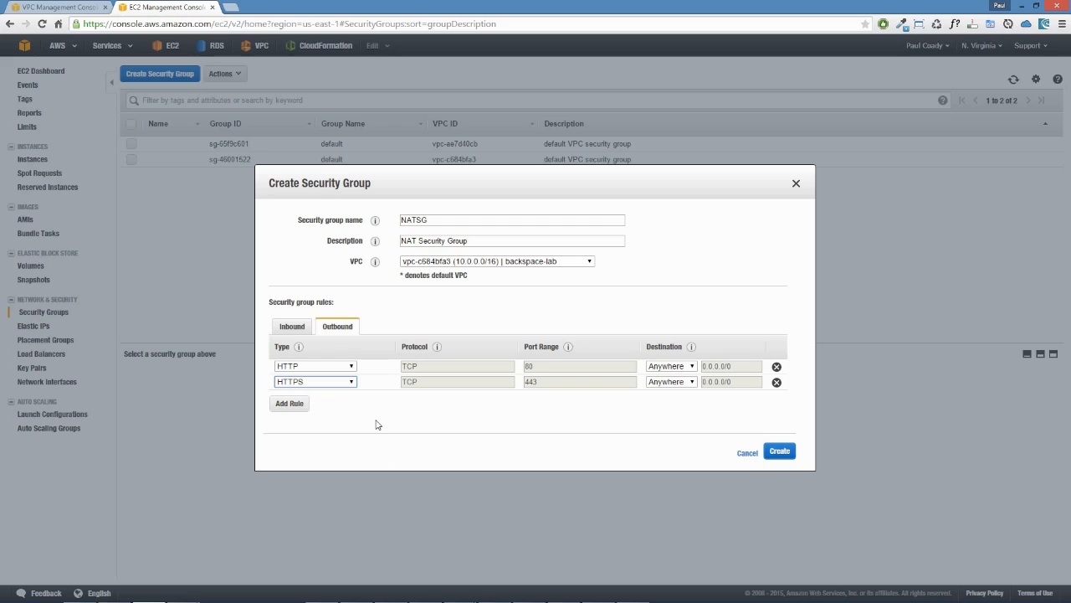
click(782, 449)
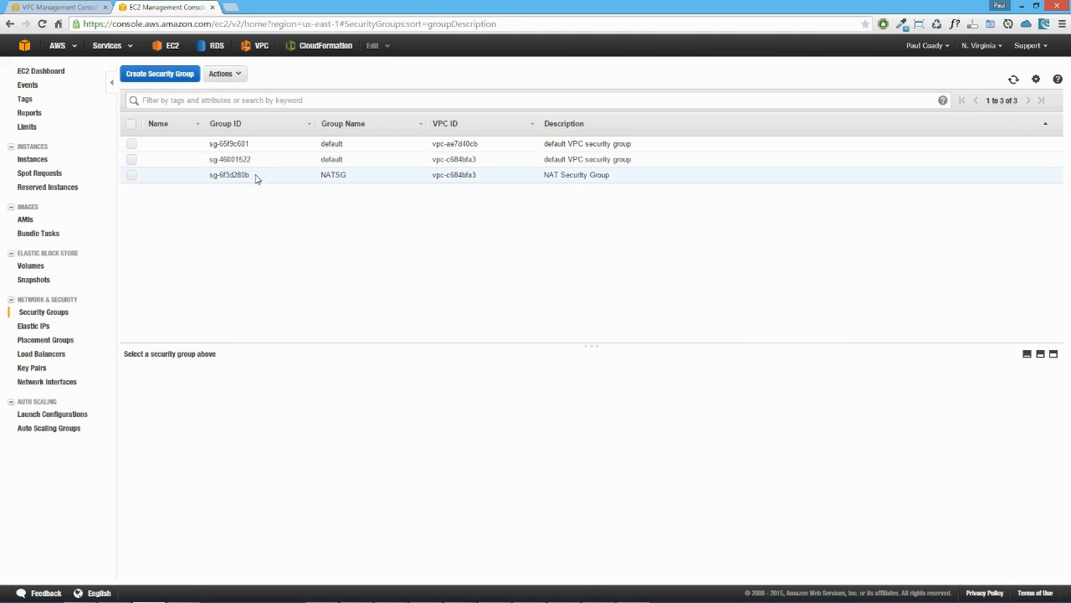
Step: Select the NATSG security group and copy its group ID
drag(251, 176, 210, 171)
click(421, 175)
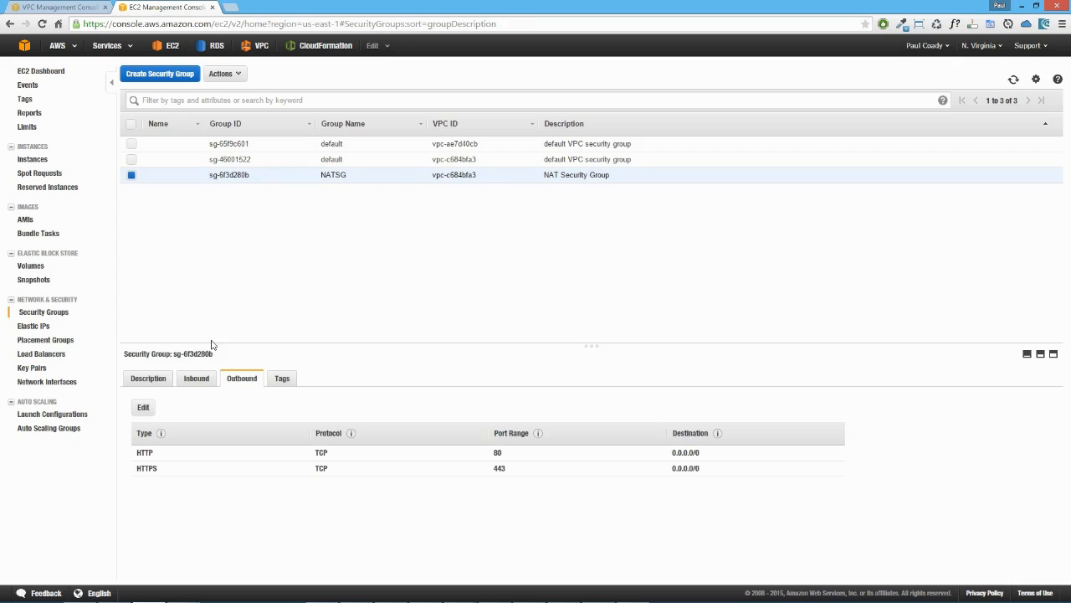
drag(251, 175, 210, 175)
right_click(233, 175)
double_click(195, 353)
click(221, 354)
drag(217, 356, 173, 356)
right_click(190, 356)
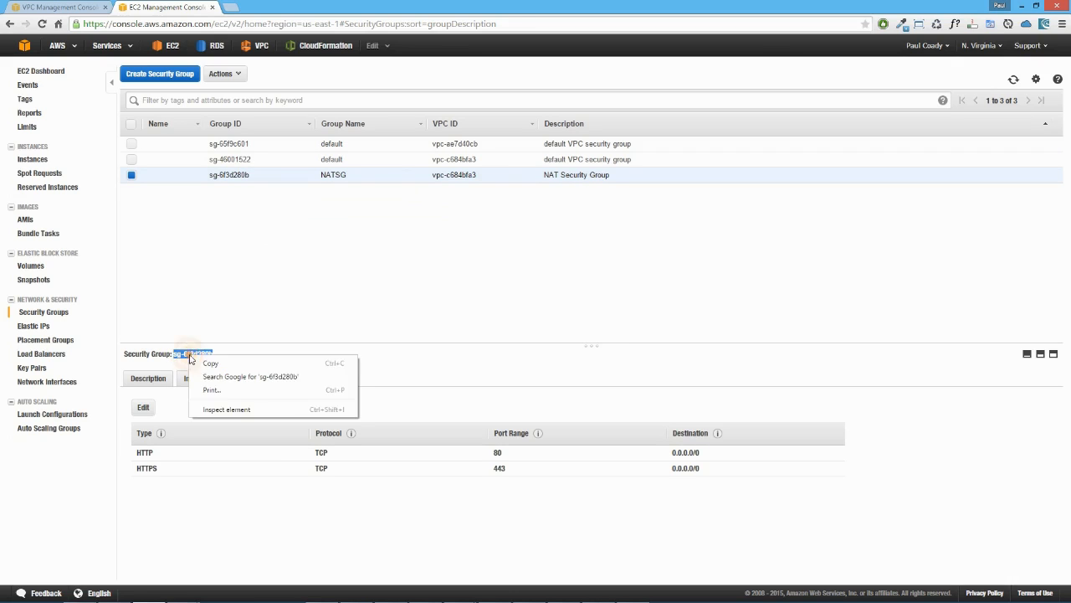
click(210, 363)
click(476, 246)
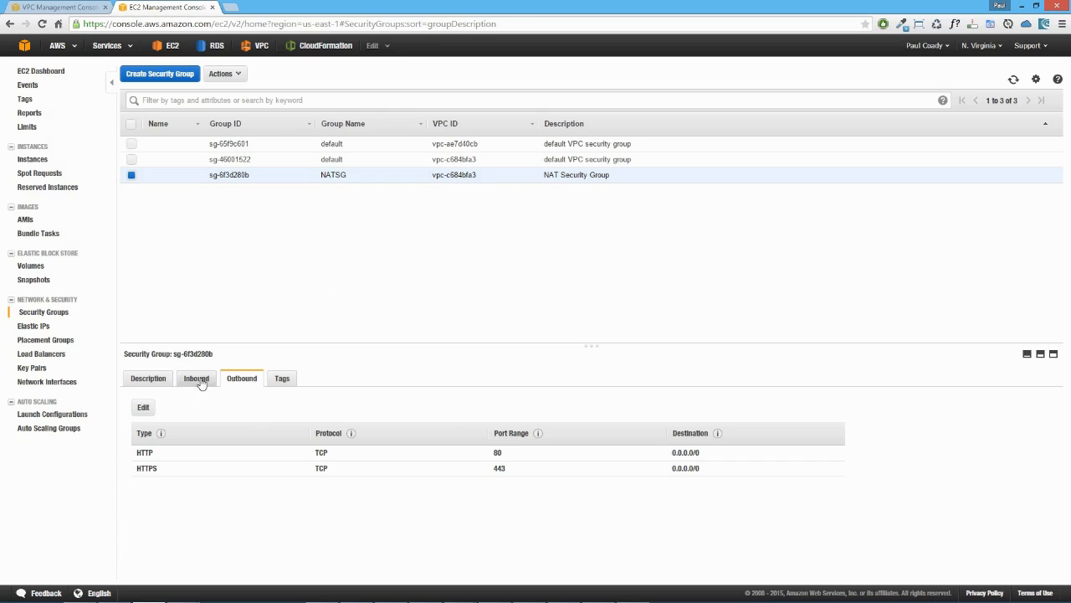
Step: Add an inbound All traffic rule to NATSG with the copied NATSG group ID as its source, and save the rules
click(198, 379)
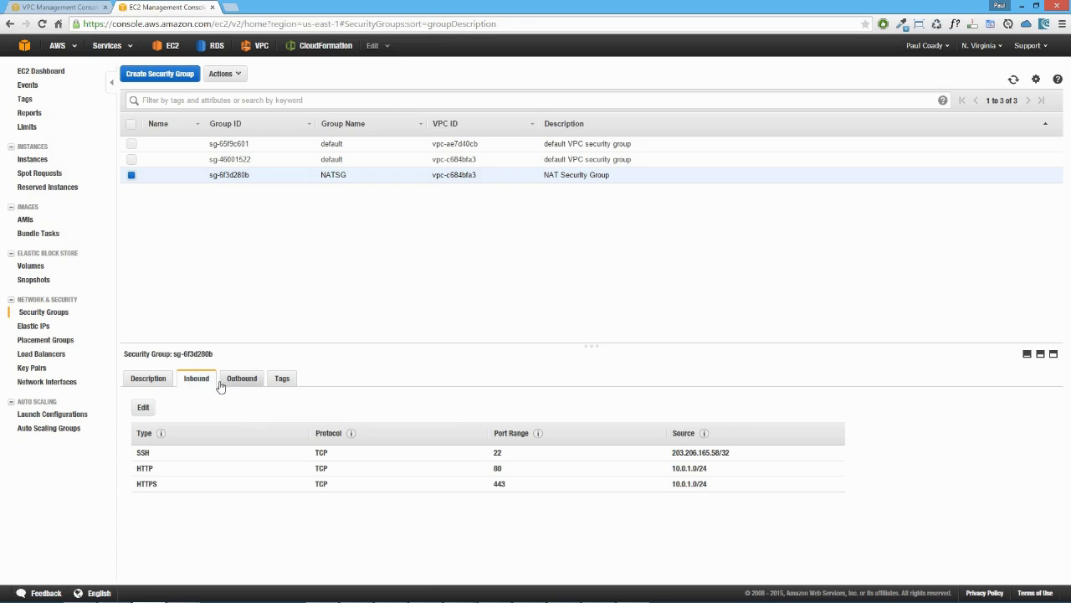
click(144, 408)
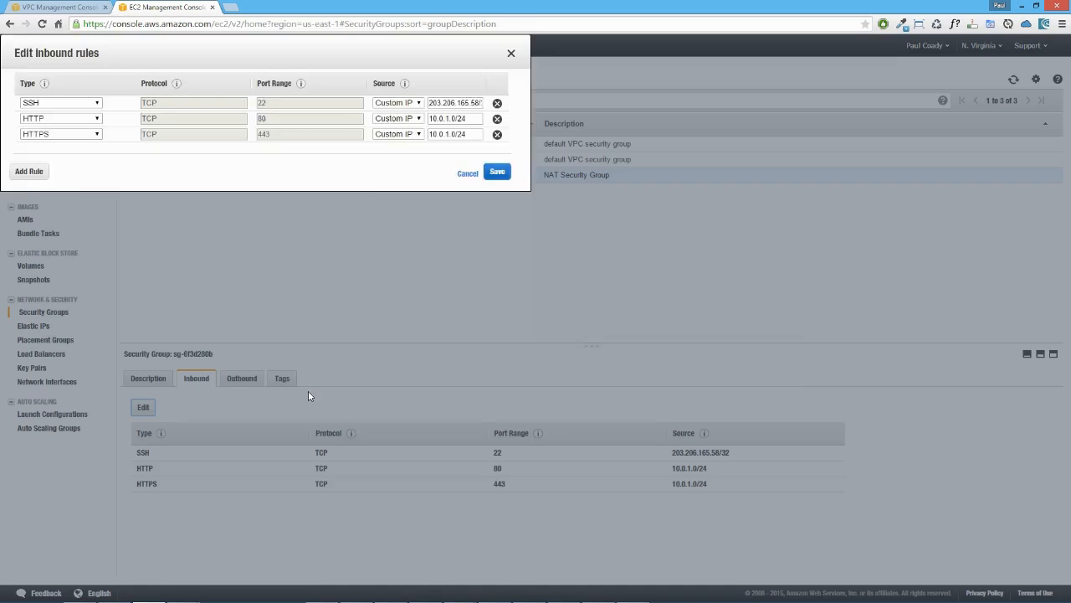
click(303, 377)
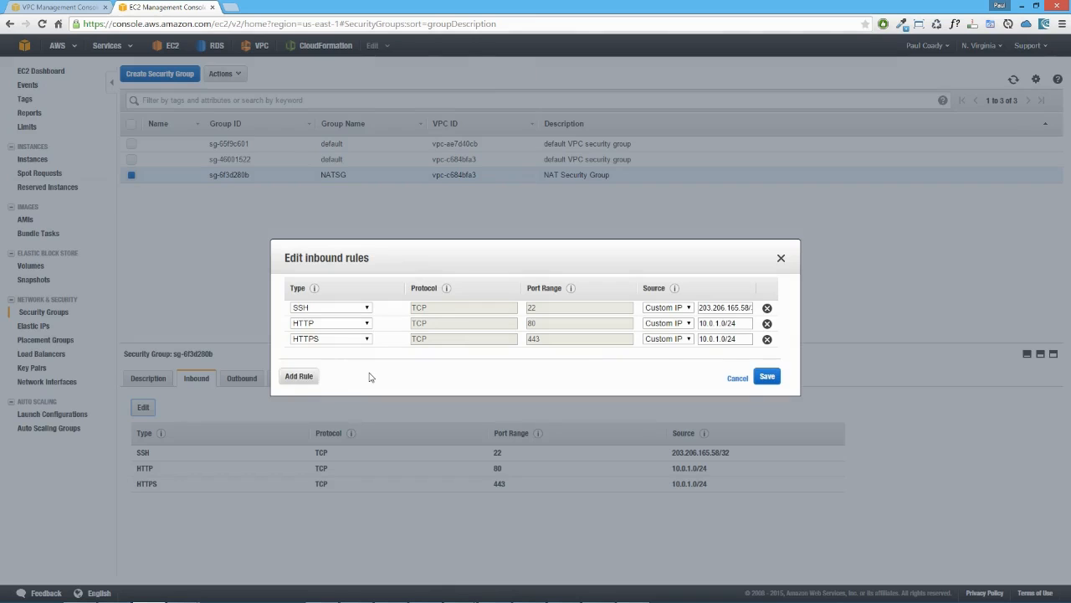
click(367, 354)
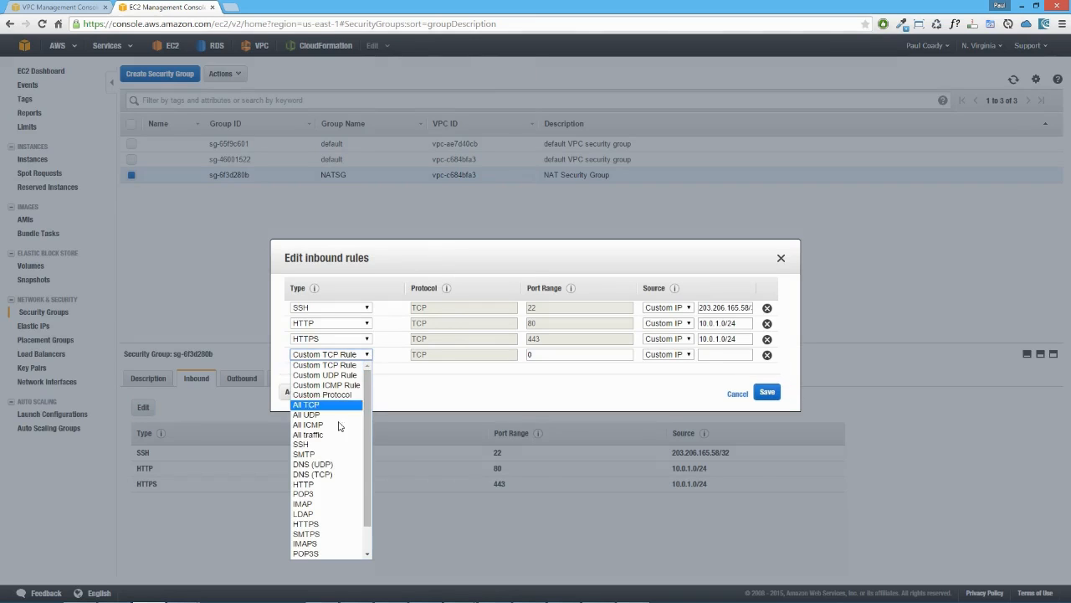
click(329, 434)
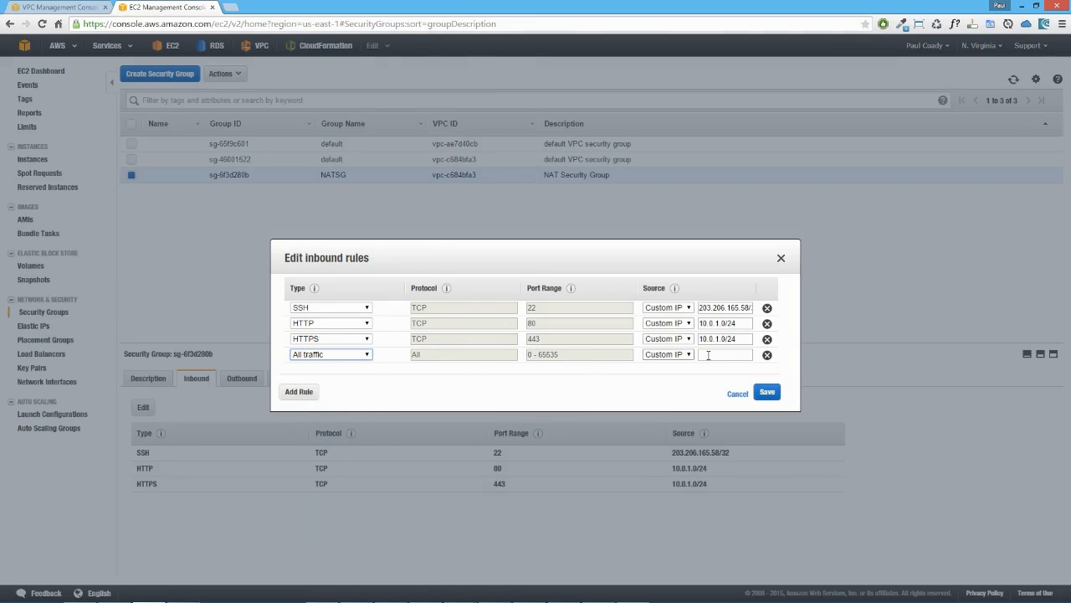
click(718, 354)
right_click(719, 354)
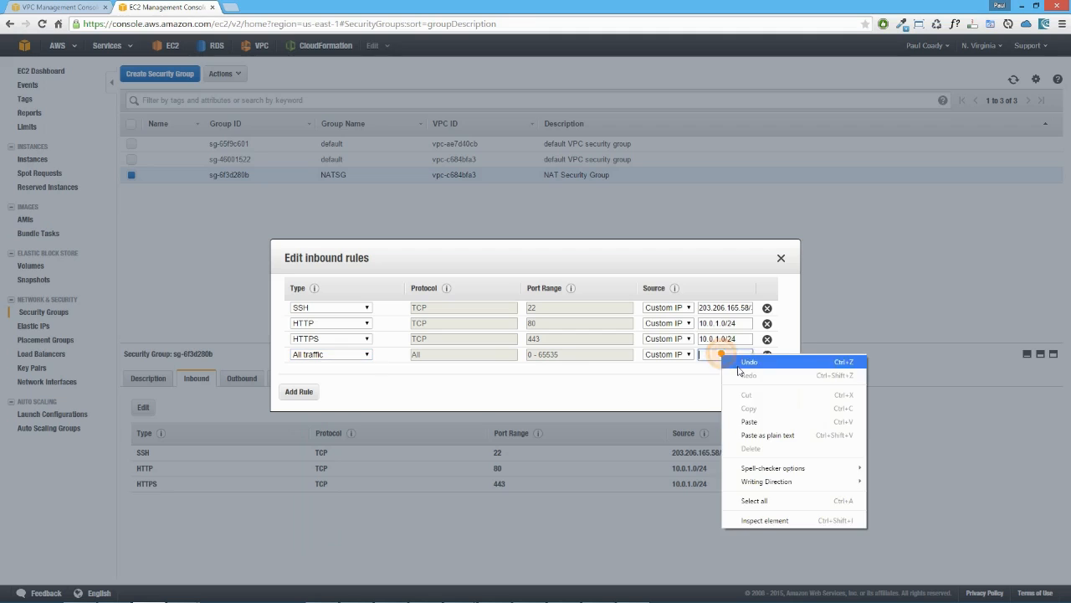
click(759, 422)
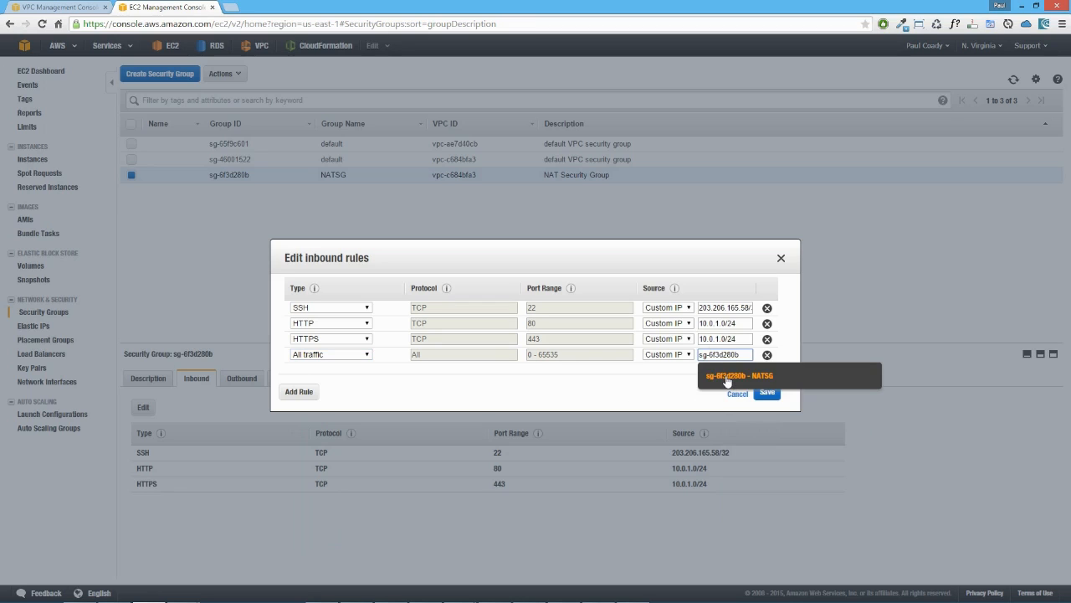
click(727, 380)
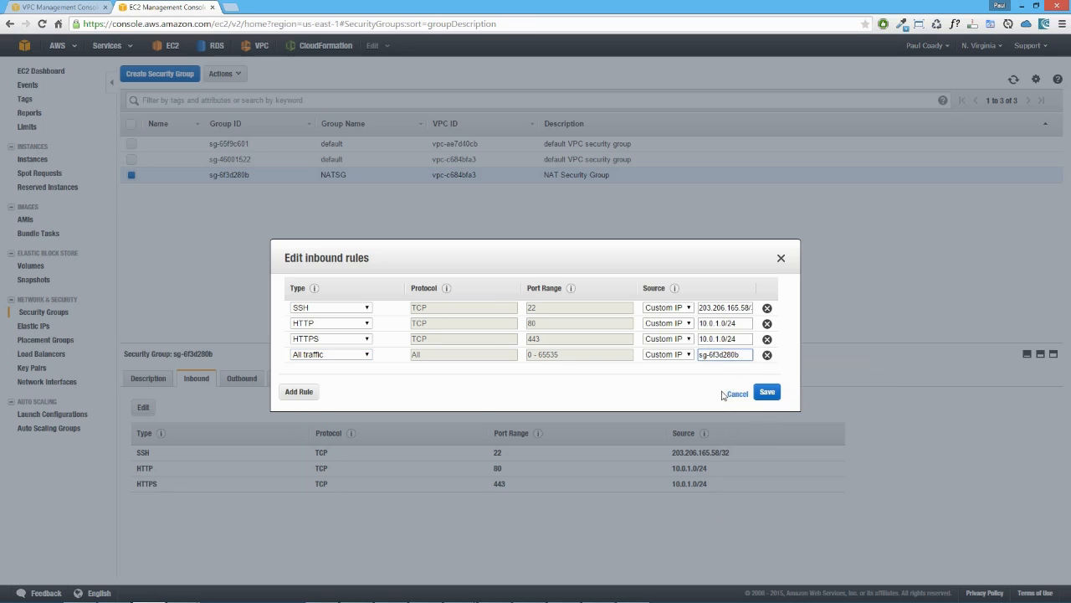
click(767, 392)
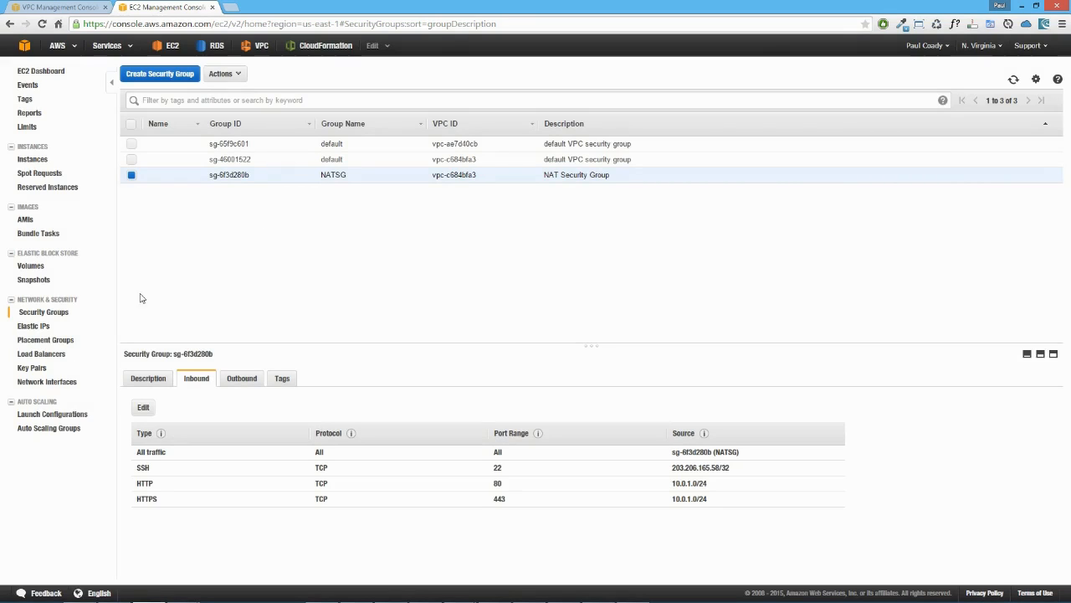
Step: Change the security group of the available network interface to NATSG and save the change
click(58, 382)
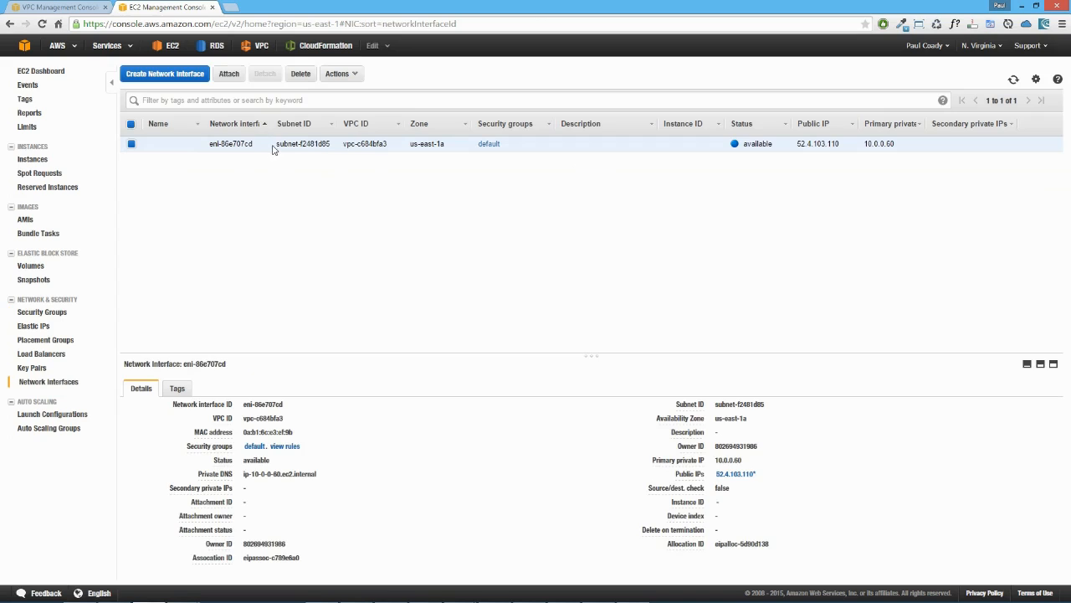
click(318, 145)
click(355, 74)
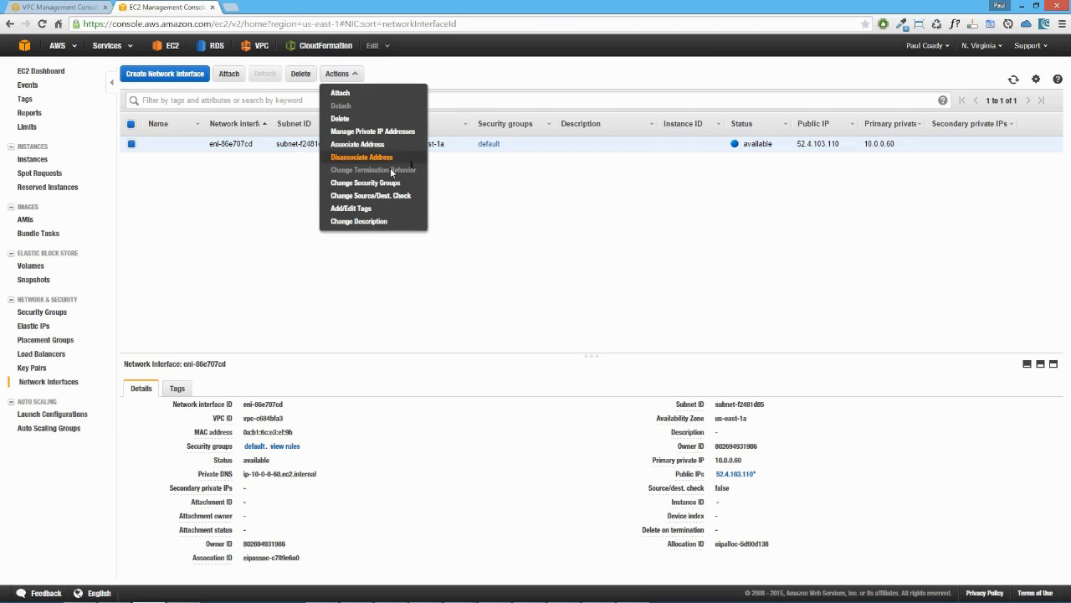
click(385, 186)
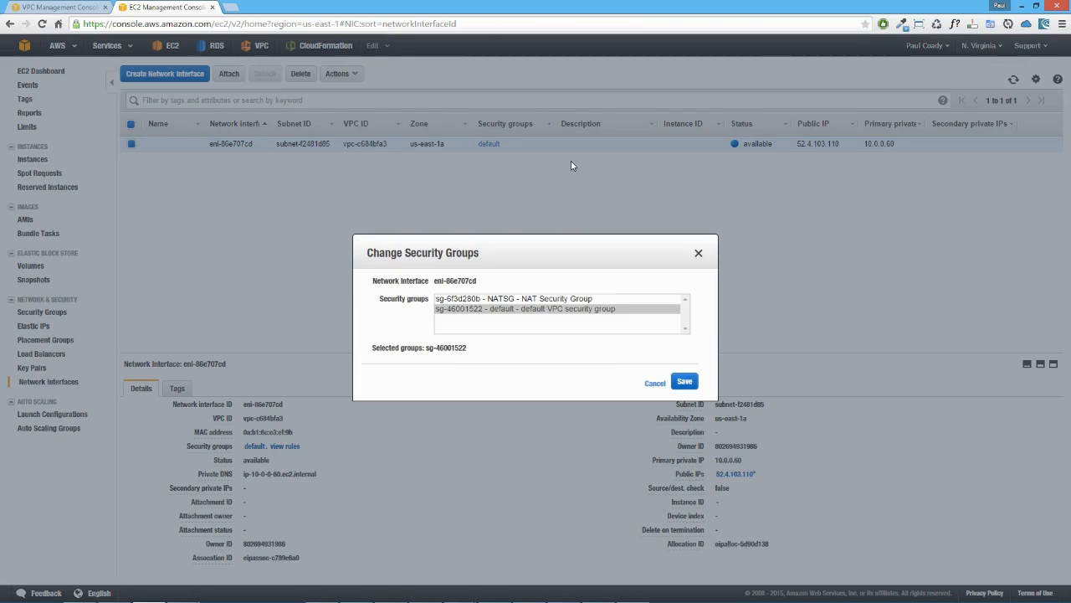
click(554, 298)
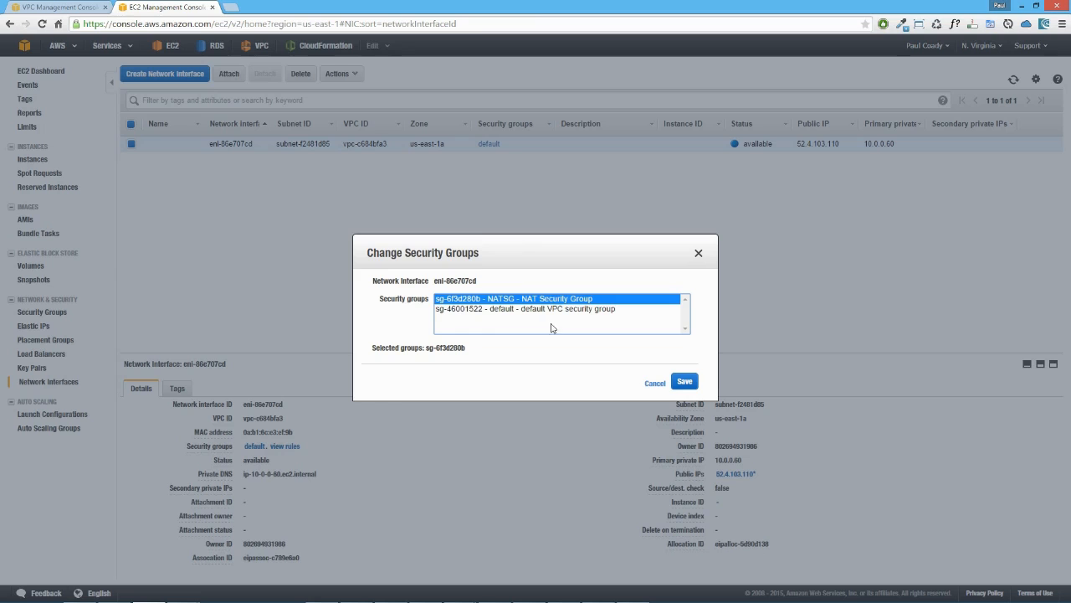
click(686, 381)
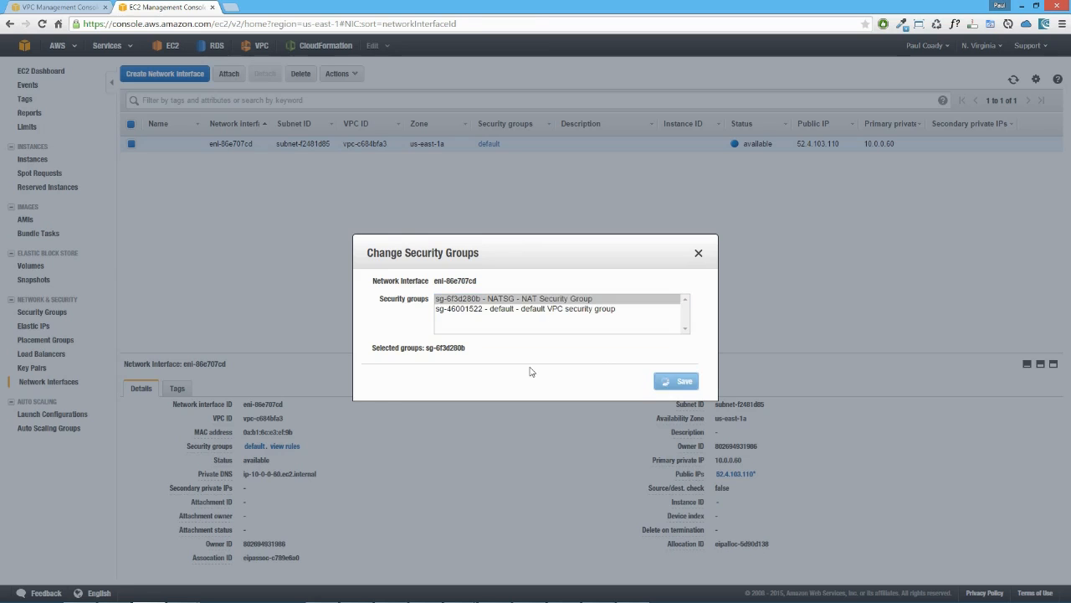